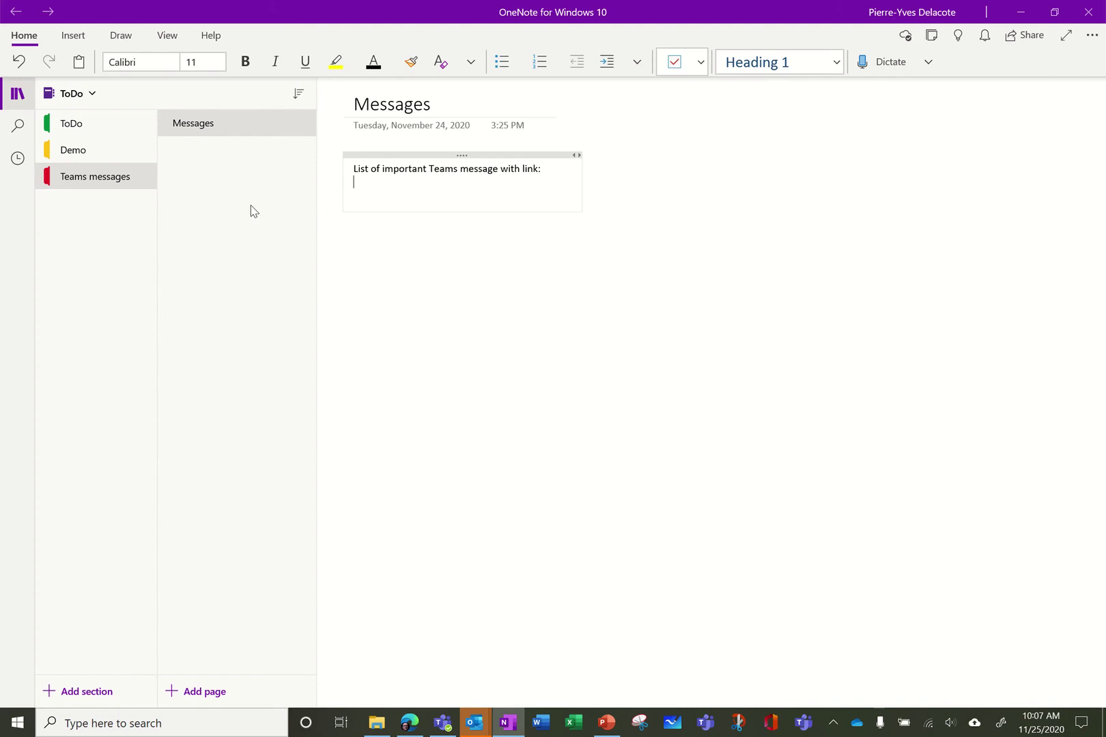
Add a new empty line below 'List of important Teams message with link:' on the Messages page
{"action": "key", "text": "Return"}
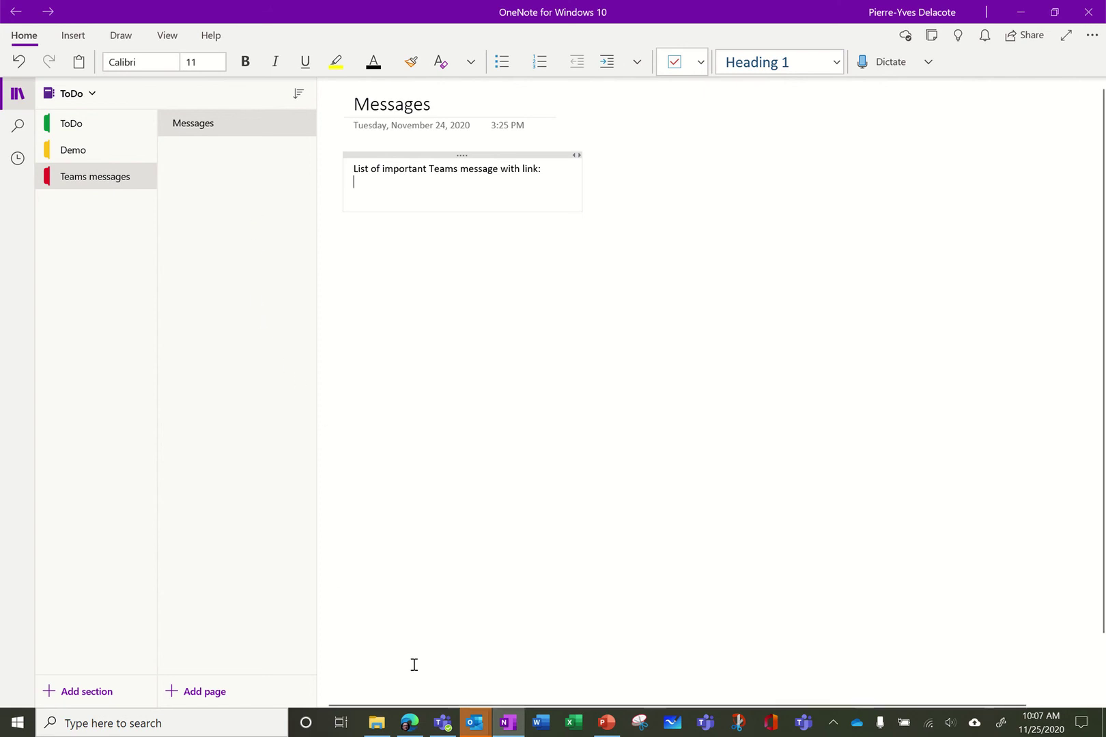
{"action": "left_click", "coordinate": [440, 721]}
{"action": "mouse_move", "coordinate": [417, 722]}
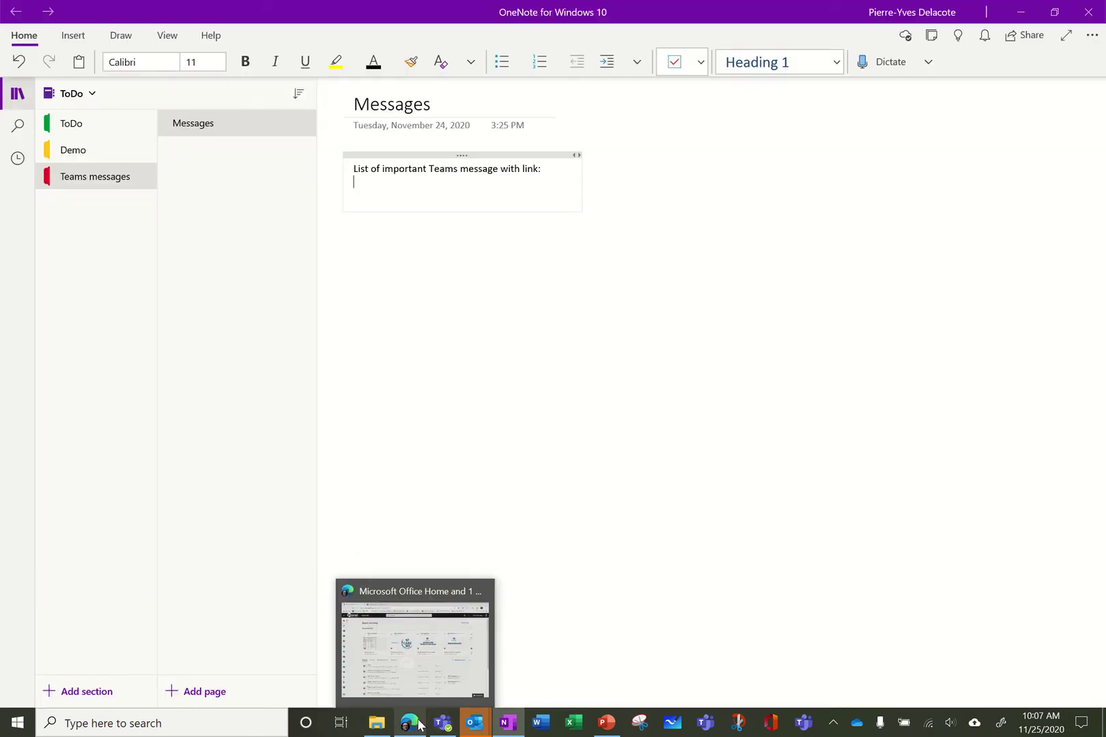
{"action": "left_click", "coordinate": [418, 724]}
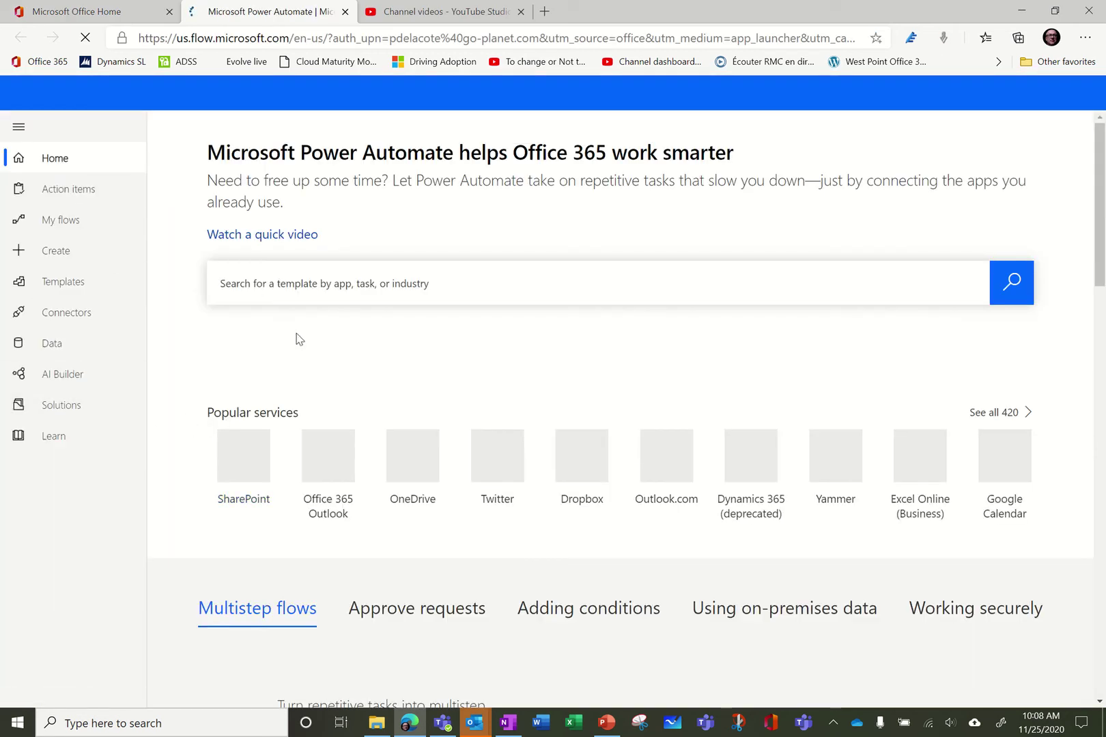
{"action": "left_click", "coordinate": [1021, 10]}
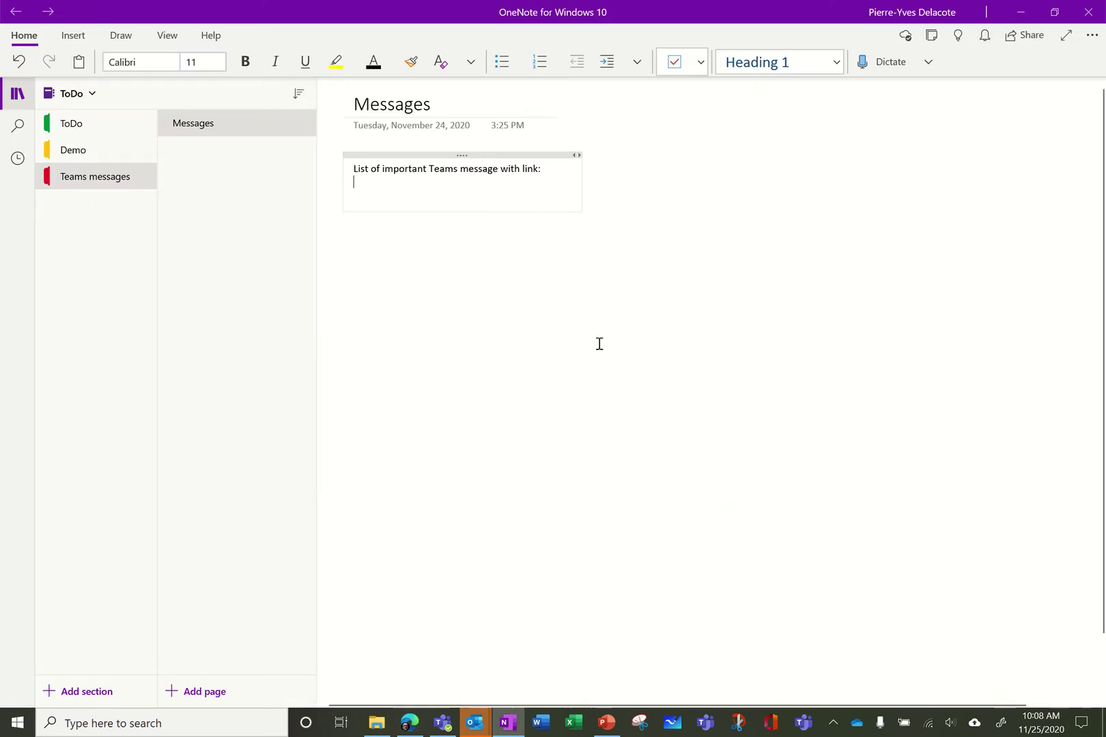
Bring Teams forward and open the Flow app found by searching 'flow' among Teams apps
{"action": "left_click", "coordinate": [442, 724]}
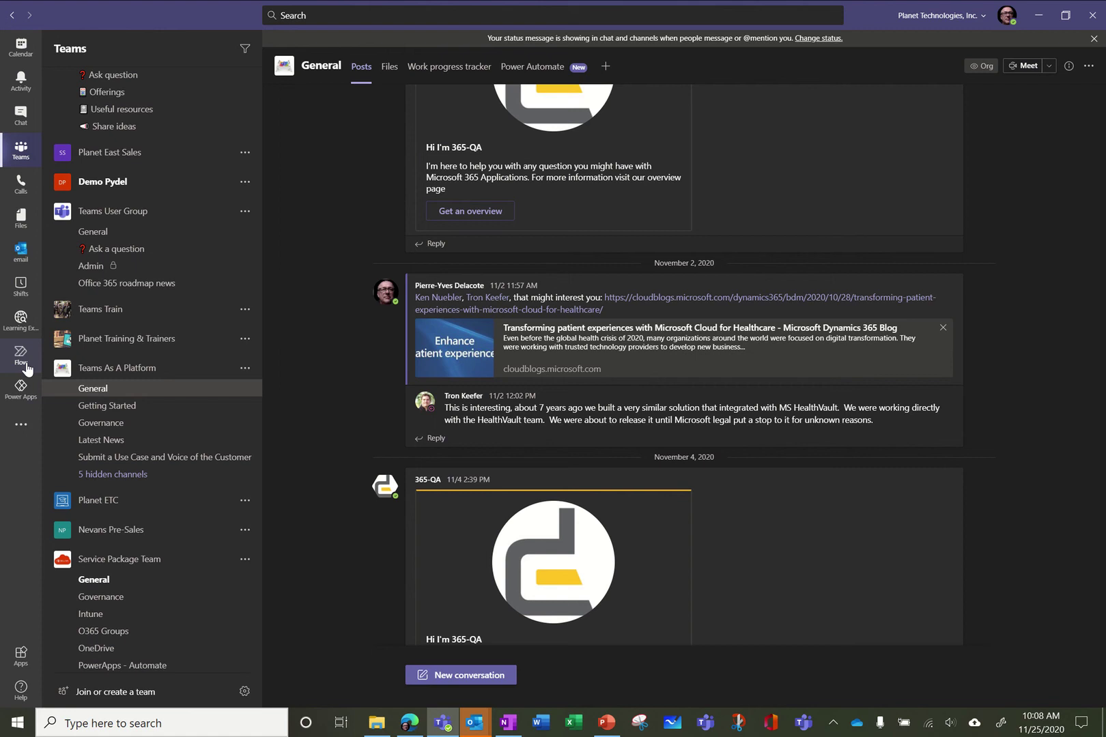
{"action": "left_click", "coordinate": [20, 429]}
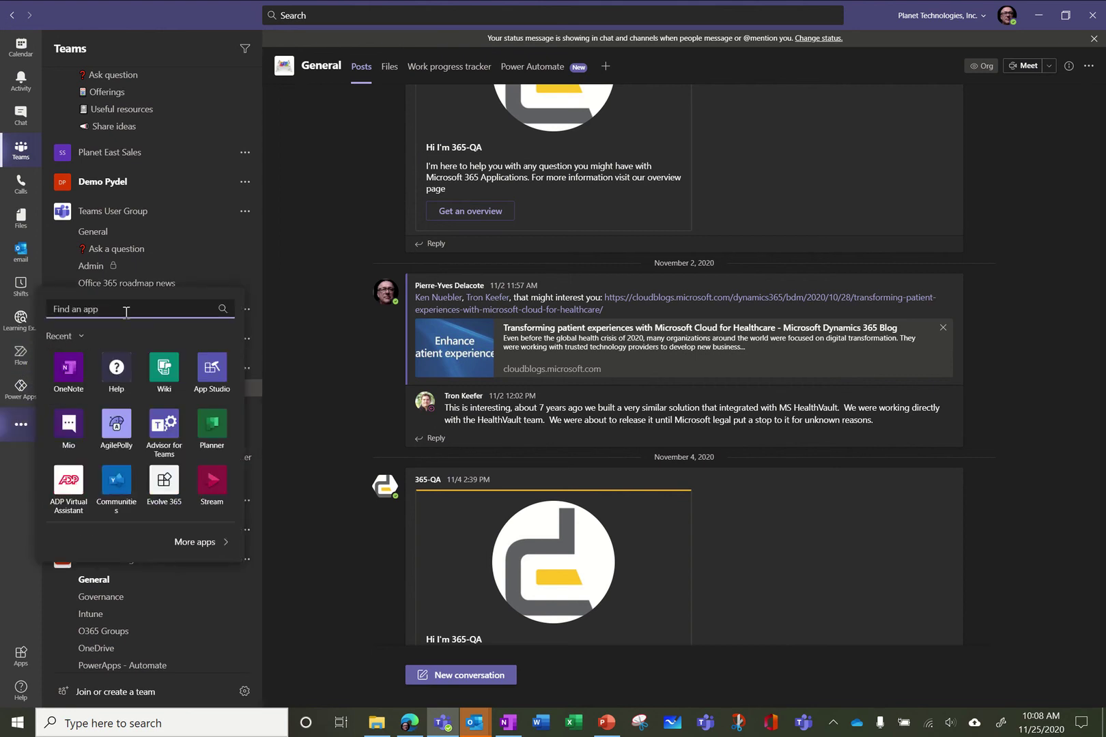
{"action": "type", "text": "flow"}
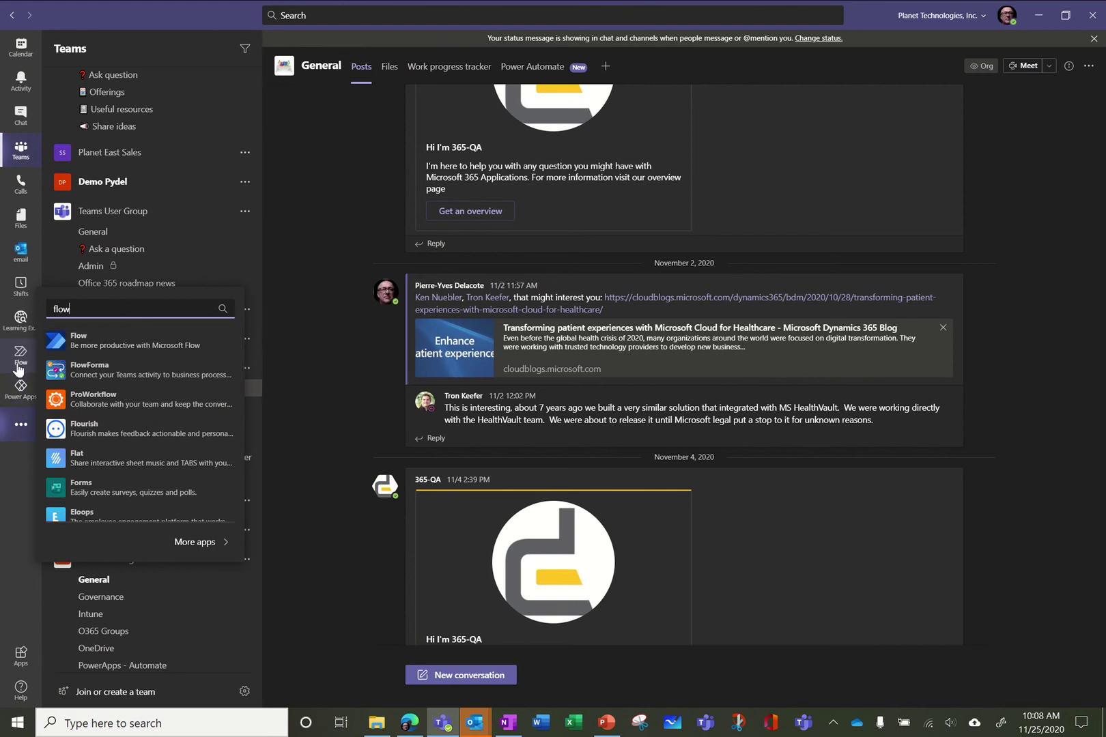
{"action": "left_click", "coordinate": [6, 471]}
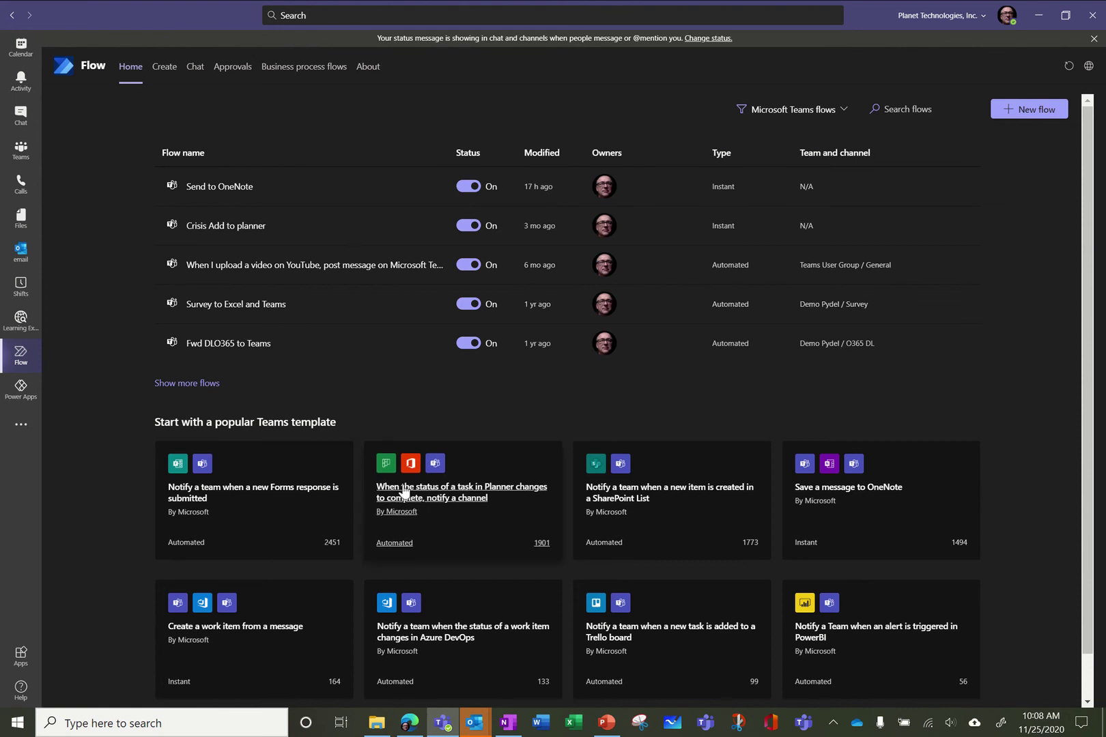
Open the 'Send to OneNote' flow's details page from the Flow Home list
{"action": "scroll", "coordinate": [406, 495], "scroll_direction": "down", "scroll_amount": 1}
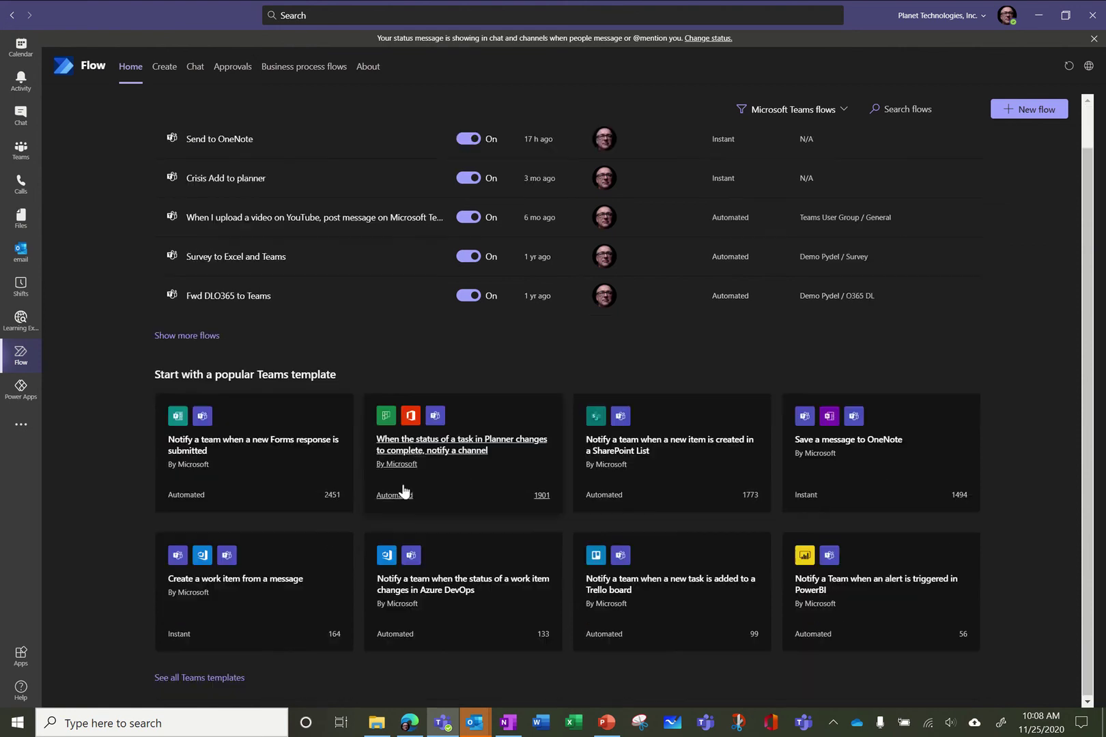
{"action": "left_click", "coordinate": [217, 140]}
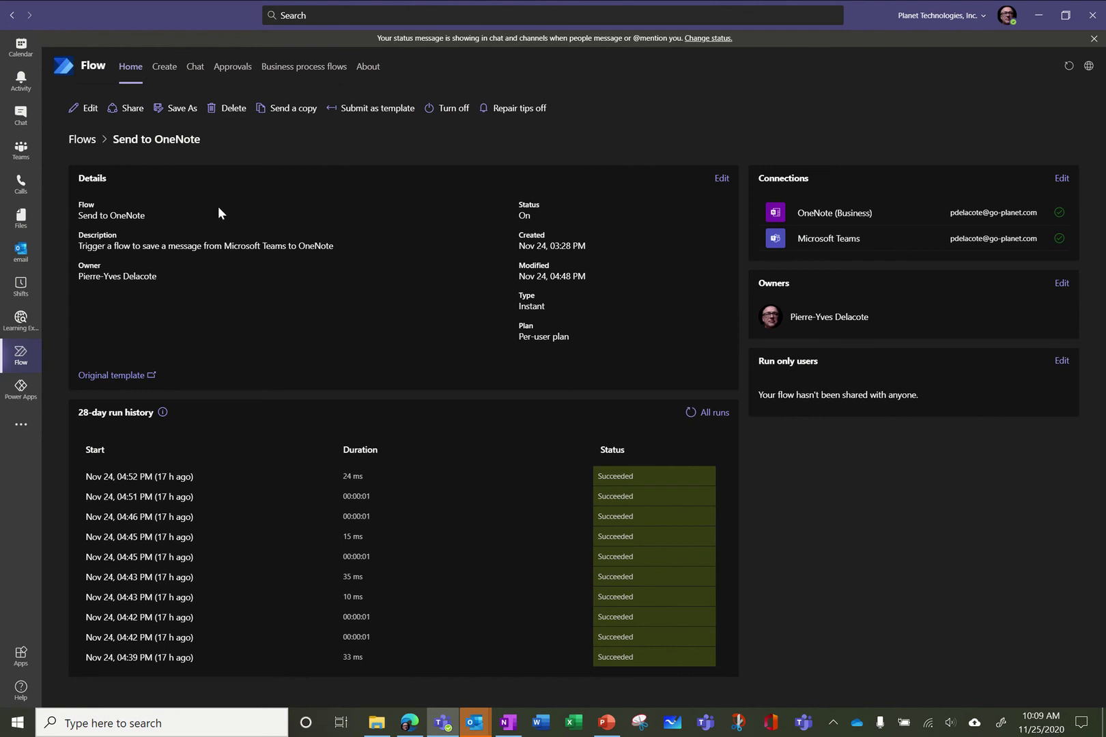
Edit the Send to OneNote flow and expand its 'Update page content' step
{"action": "left_click", "coordinate": [90, 109]}
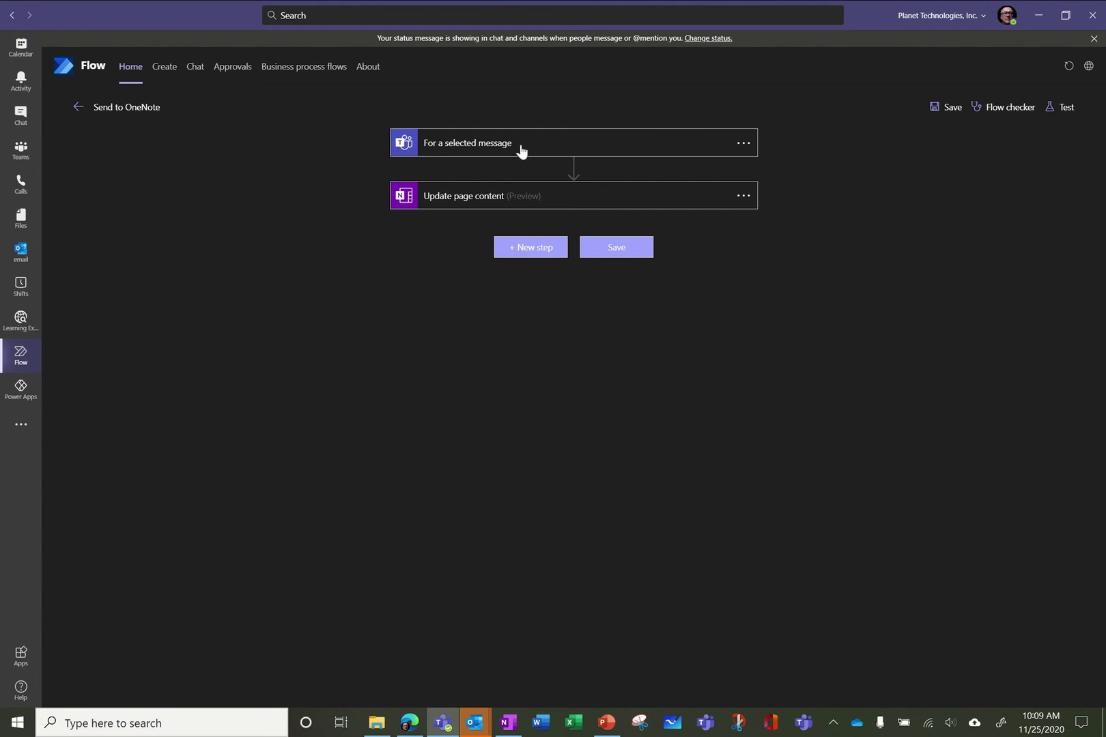
{"action": "left_click", "coordinate": [580, 199]}
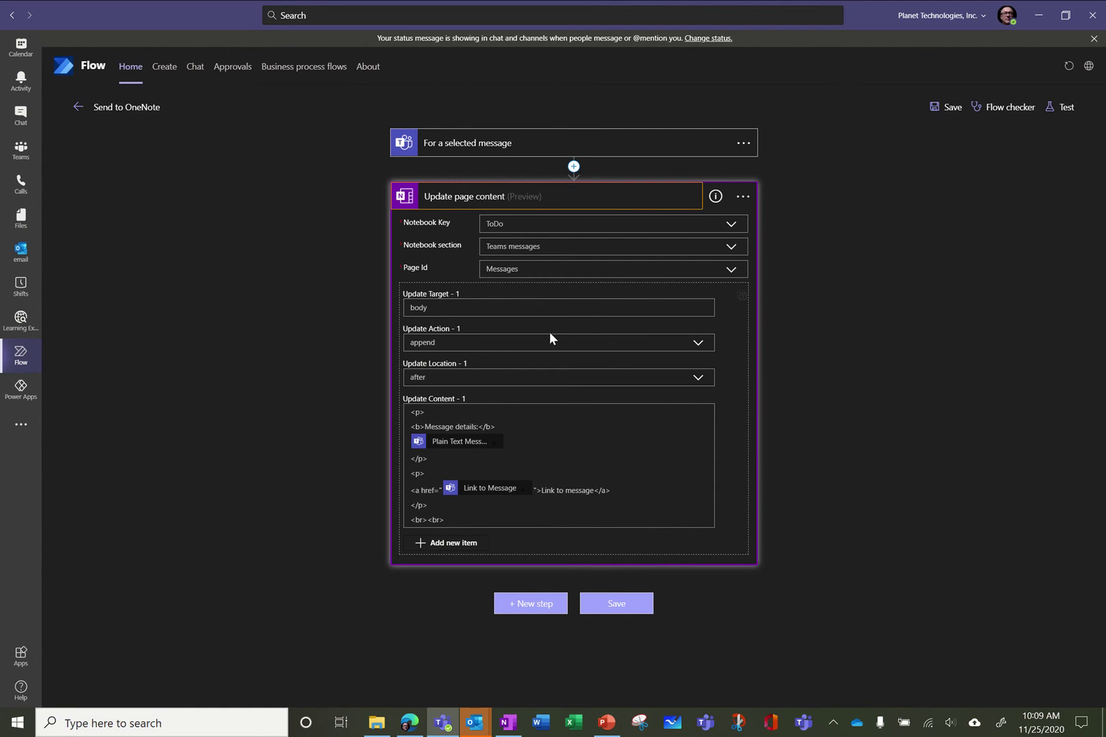
{"action": "left_click", "coordinate": [732, 225]}
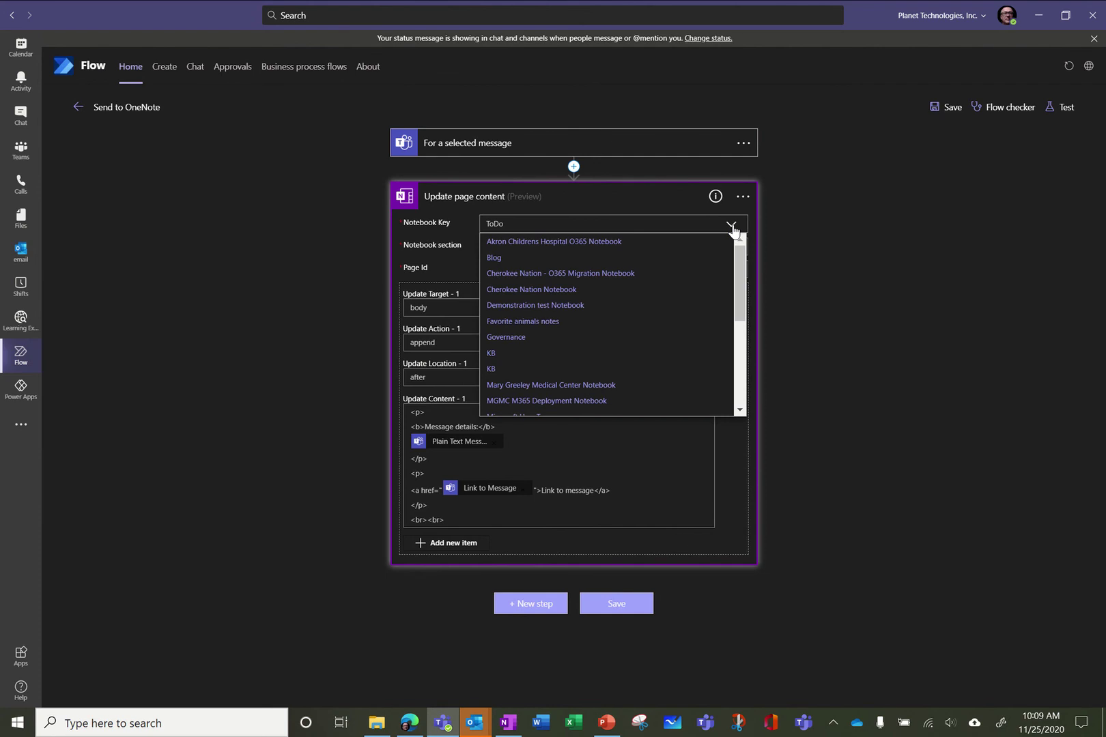
{"action": "left_click", "coordinate": [733, 230]}
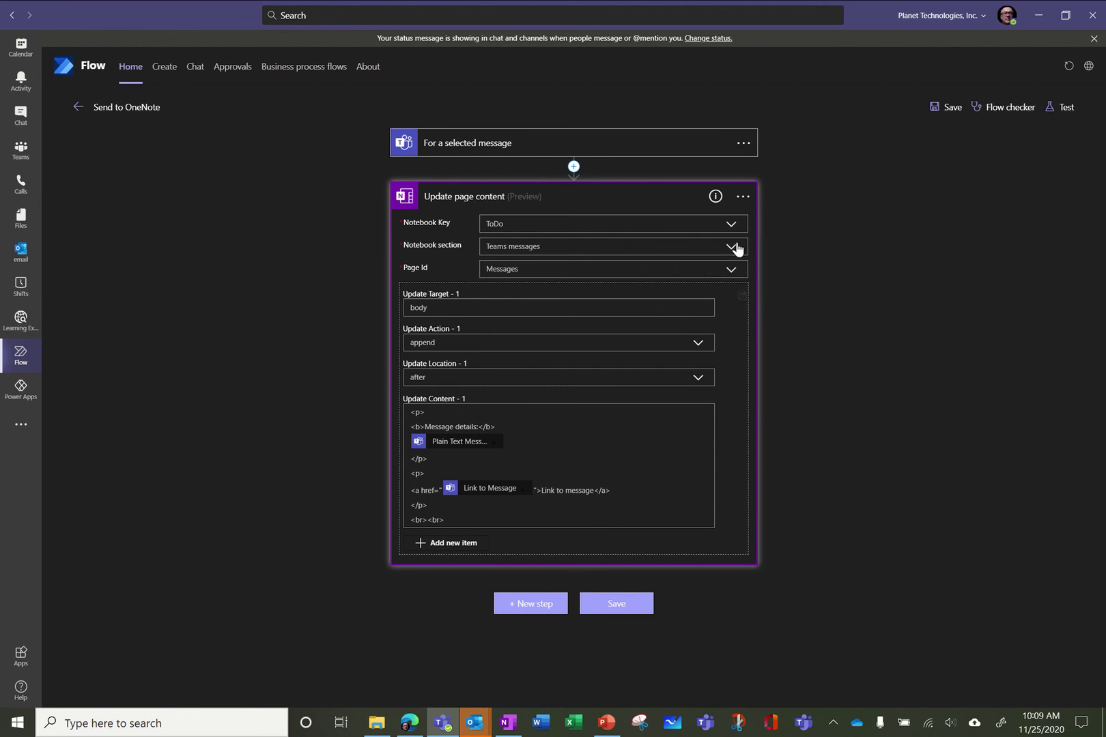
{"action": "left_click", "coordinate": [734, 248]}
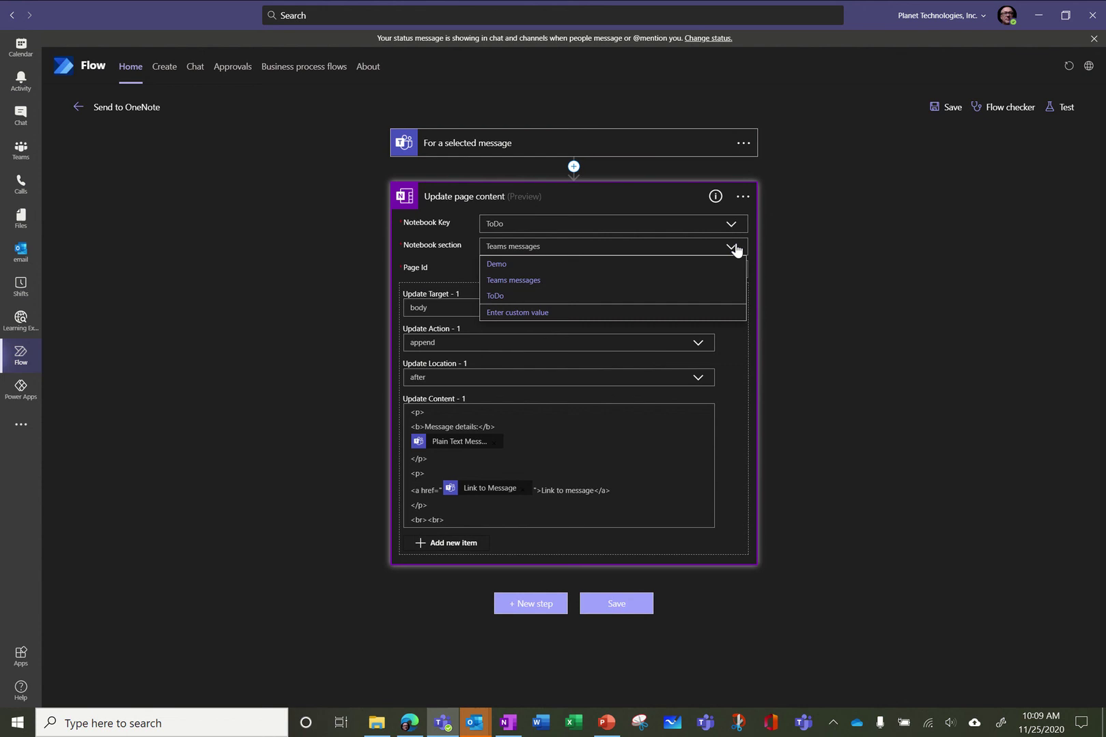
{"action": "left_click", "coordinate": [732, 248]}
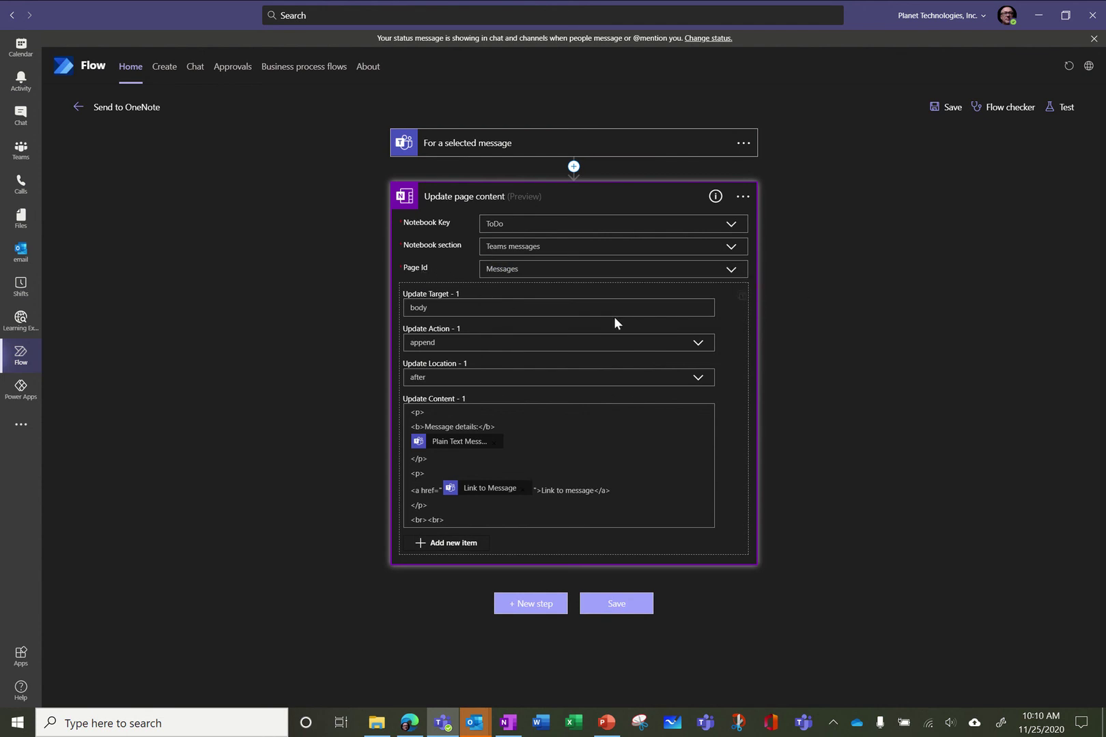
{"action": "left_click", "coordinate": [731, 270]}
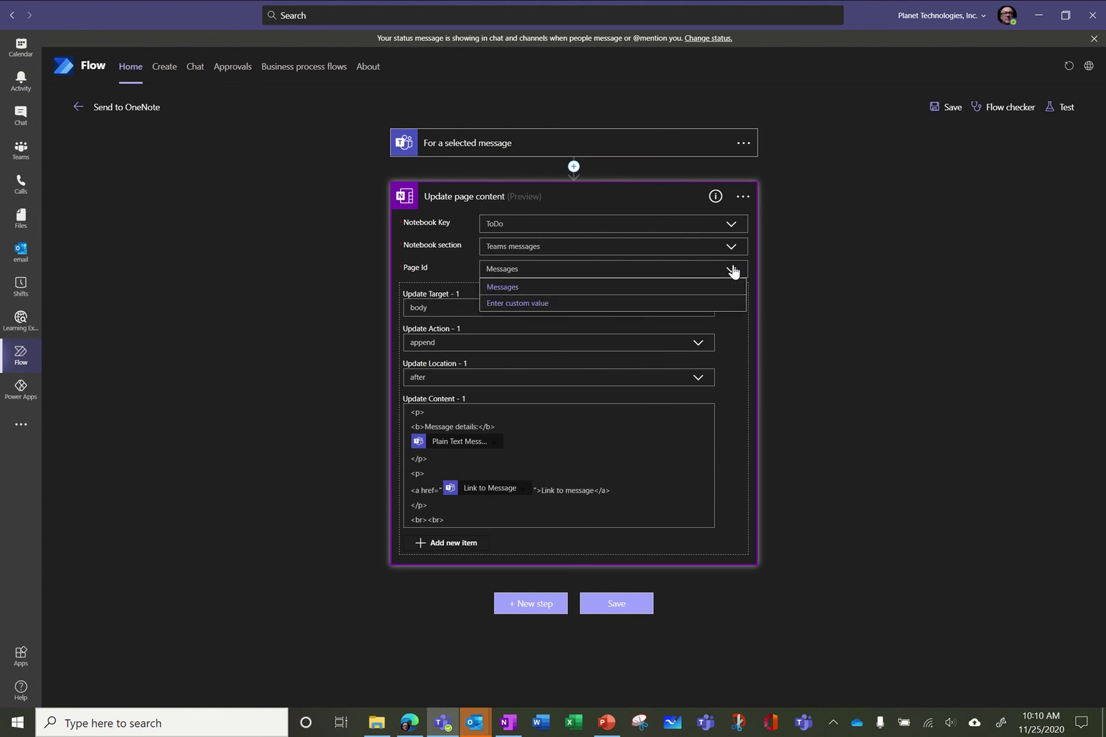
{"action": "left_click", "coordinate": [732, 270]}
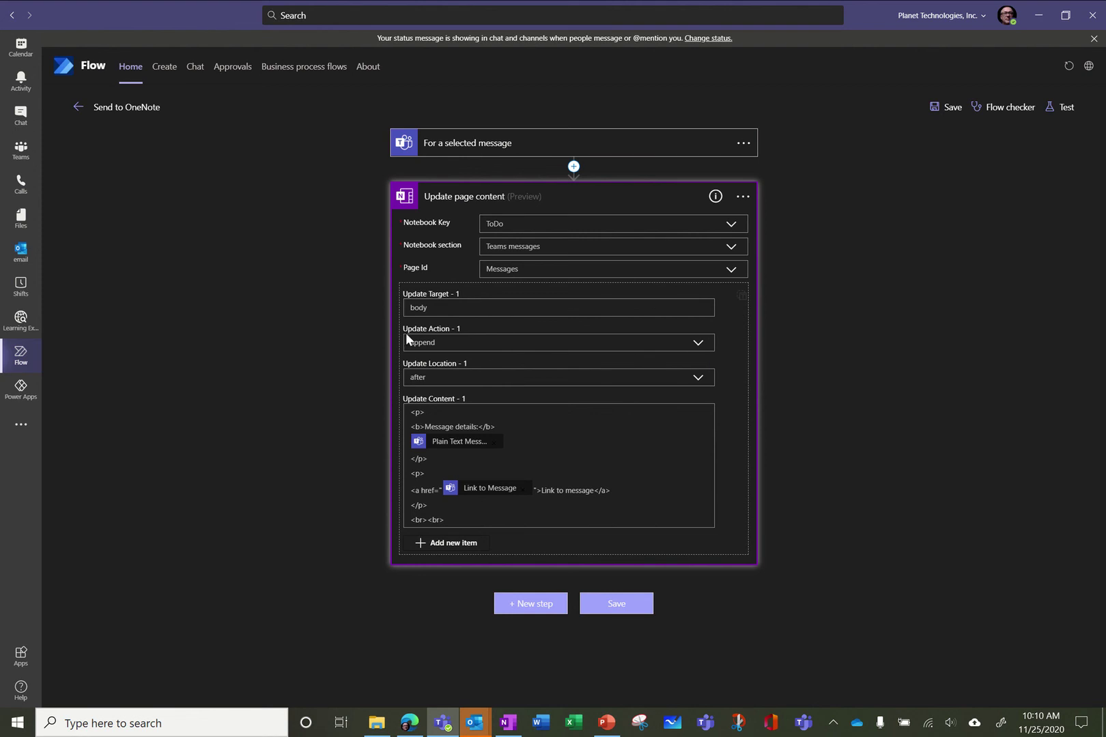
{"action": "left_click", "coordinate": [698, 344]}
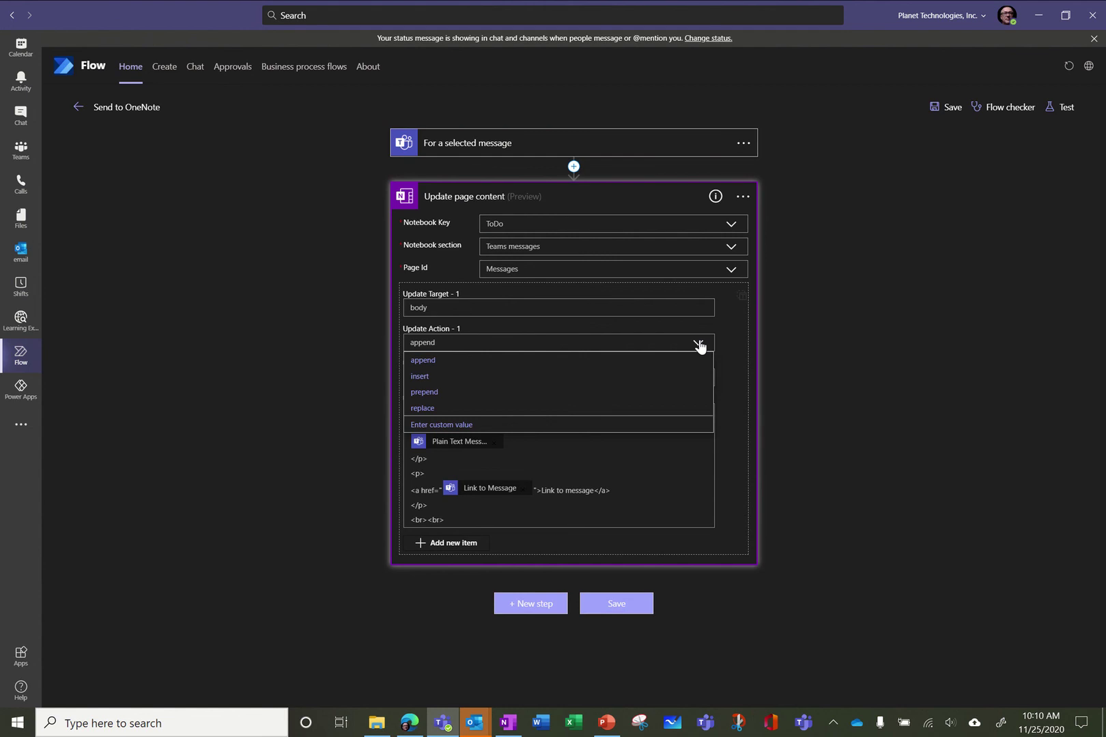
{"action": "left_click", "coordinate": [699, 345]}
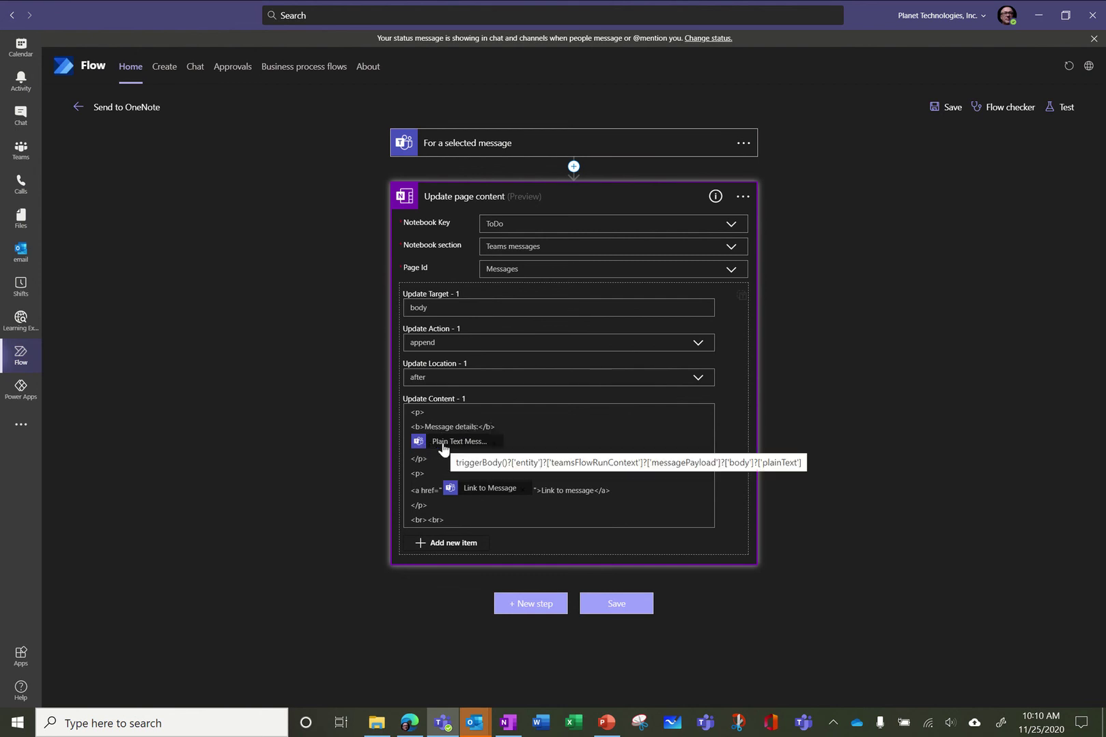
Place the insertion point after the message text token in the Update Content field
{"action": "left_click", "coordinate": [500, 445]}
{"action": "scroll", "coordinate": [838, 610], "scroll_direction": "down", "scroll_amount": 3}
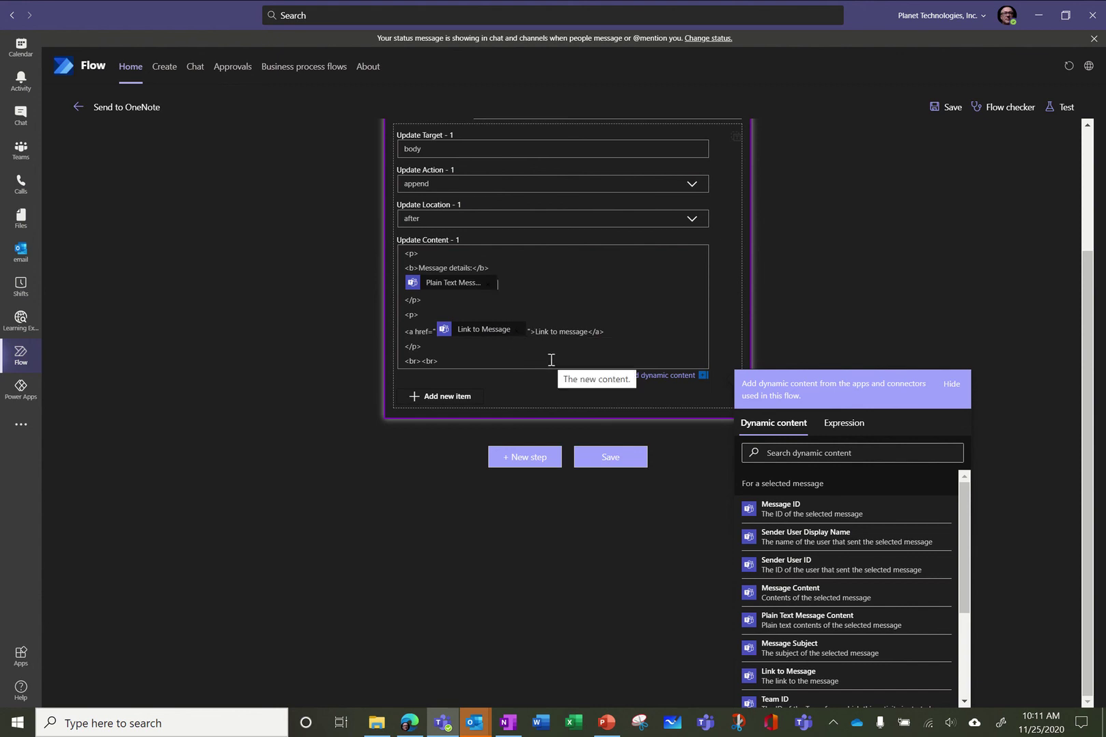
{"action": "scroll", "coordinate": [547, 359], "scroll_direction": "up", "scroll_amount": 3}
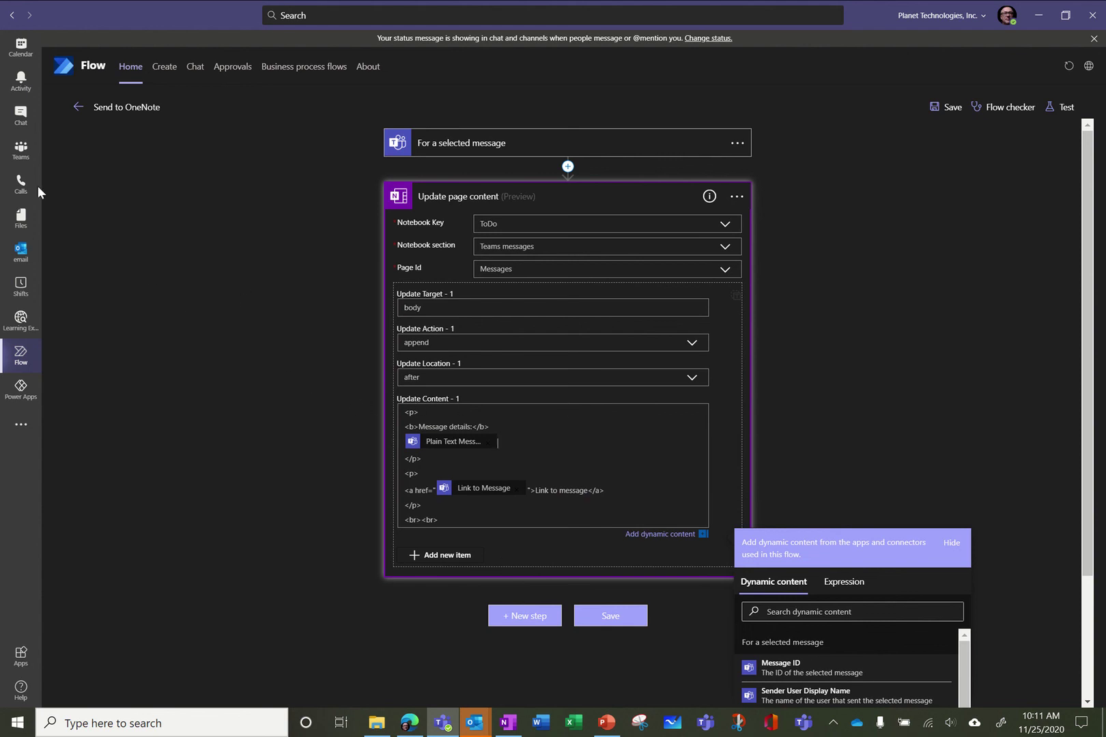
Leave the flow editor and open the Teams User Group's General channel
{"action": "left_click", "coordinate": [21, 150]}
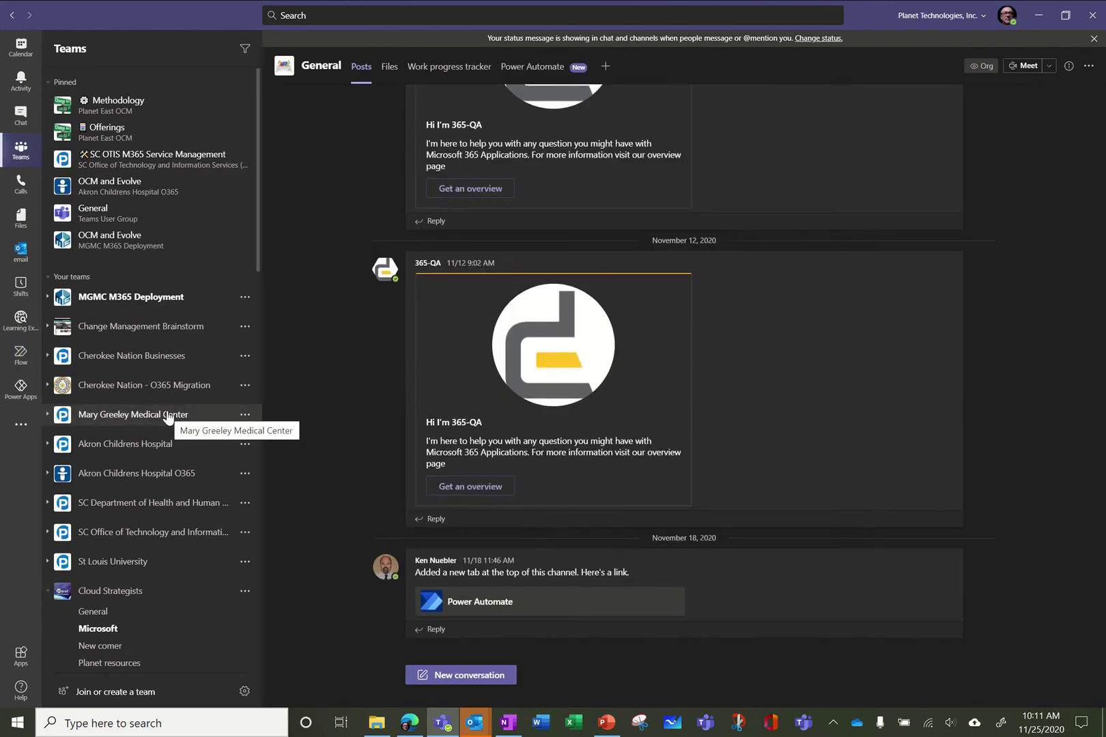
{"action": "scroll", "coordinate": [168, 417], "scroll_direction": "down", "scroll_amount": 1}
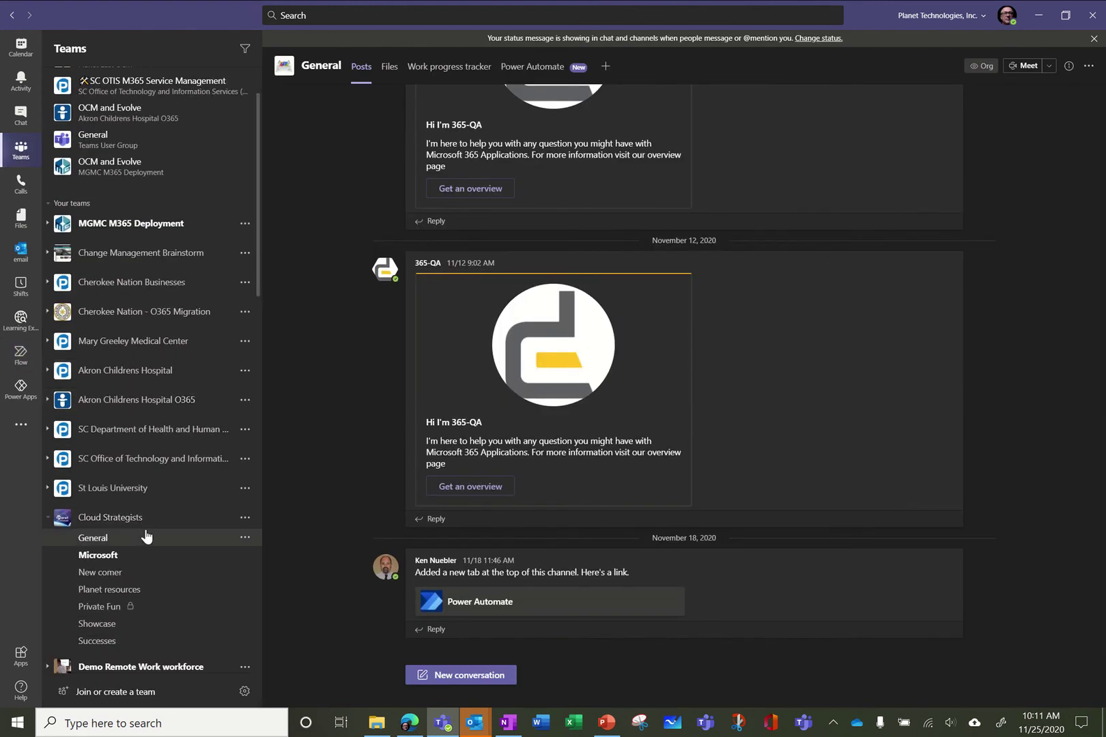
{"action": "scroll", "coordinate": [146, 536], "scroll_direction": "up", "scroll_amount": 1}
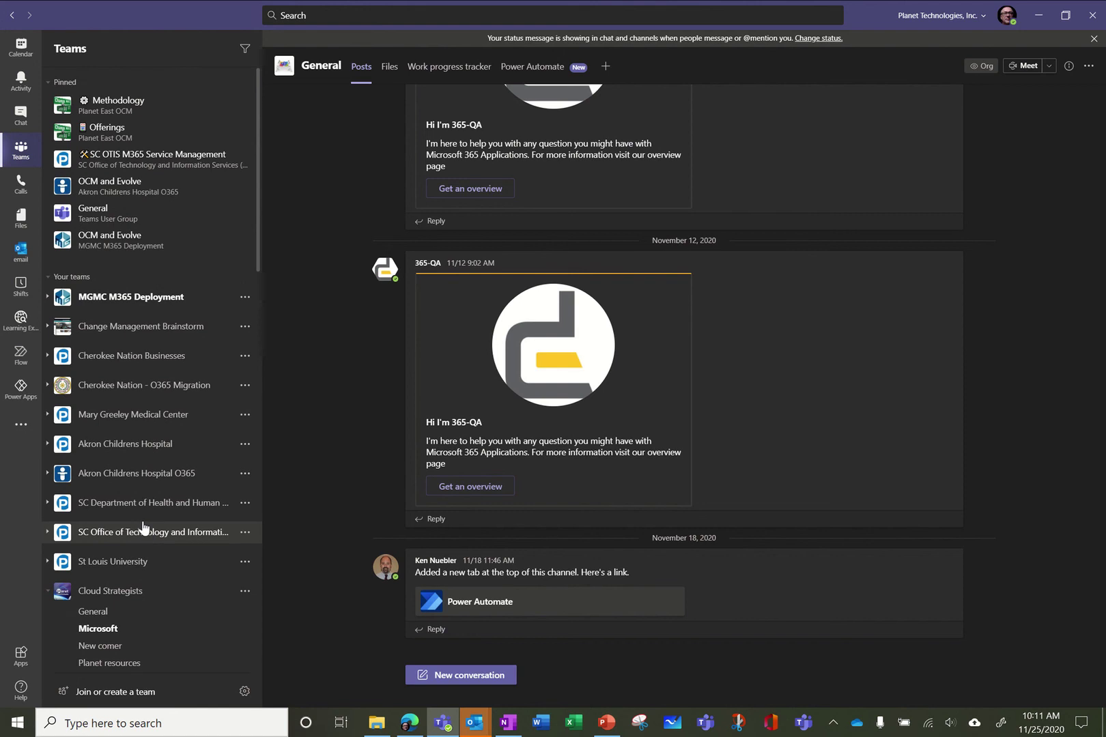
{"action": "left_click", "coordinate": [132, 222]}
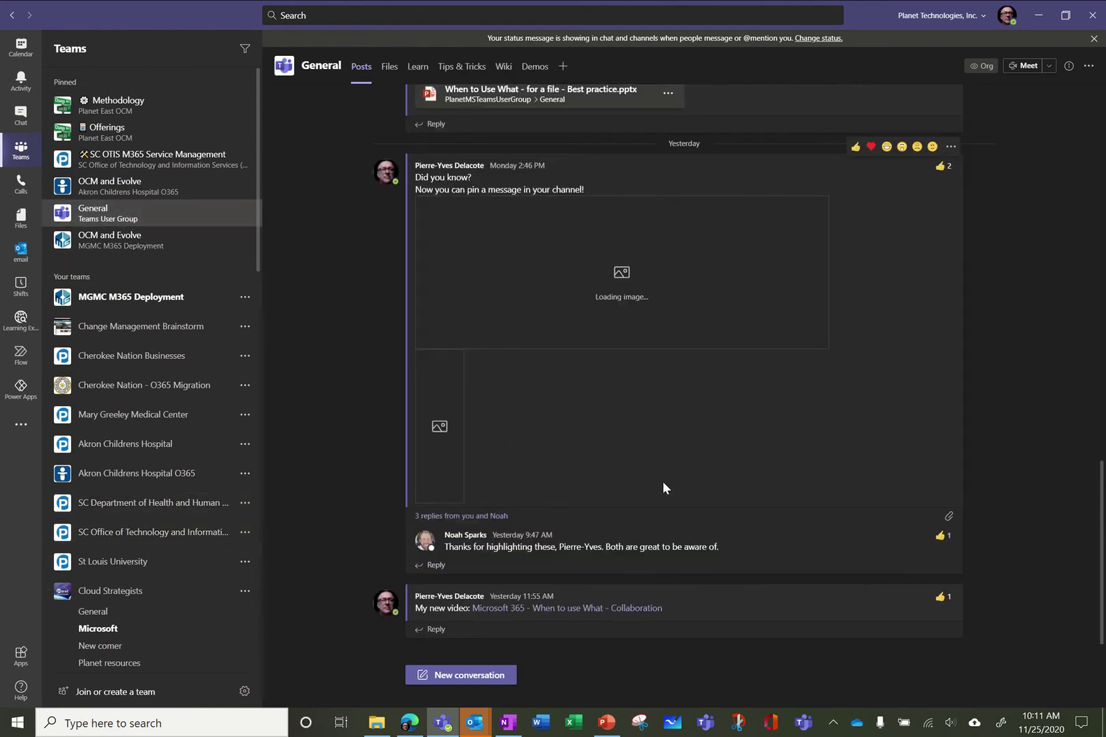
Scroll up the channel to the November 2 'More good stuff coming to Teams' post
{"action": "scroll", "coordinate": [677, 482], "scroll_direction": "up", "scroll_amount": 5}
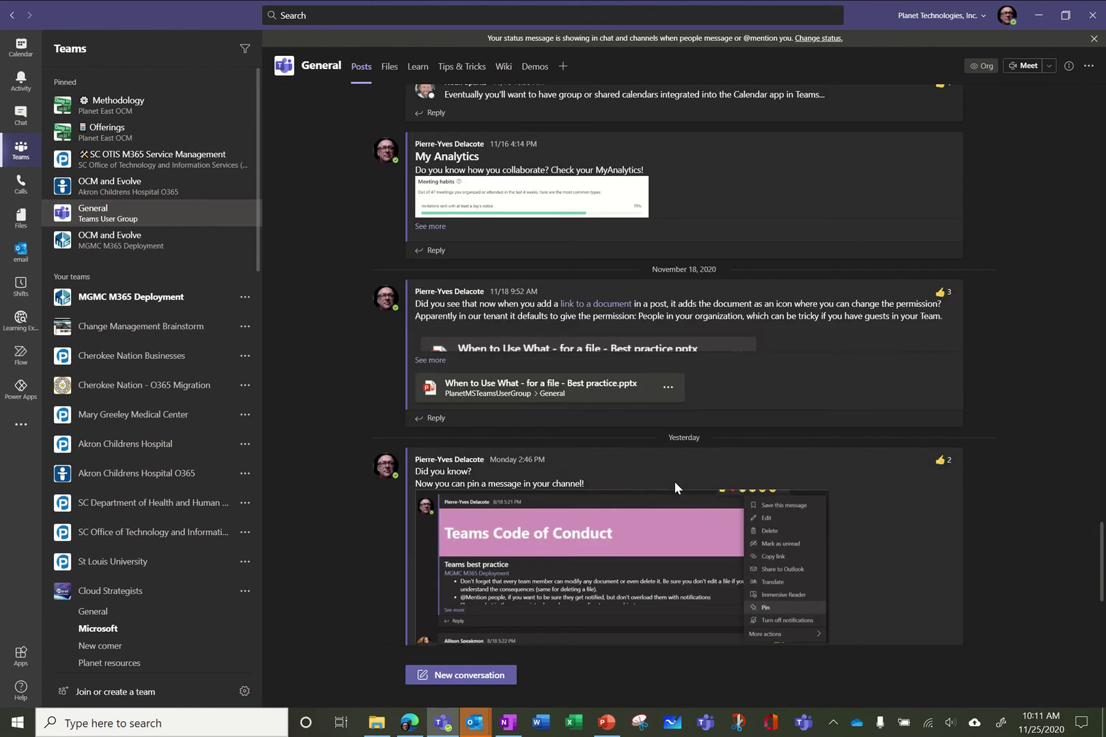
{"action": "scroll", "coordinate": [674, 481], "scroll_direction": "down", "scroll_amount": 3}
{"action": "scroll", "coordinate": [674, 489], "scroll_direction": "up", "scroll_amount": 2}
{"action": "scroll", "coordinate": [674, 489], "scroll_direction": "up", "scroll_amount": 4}
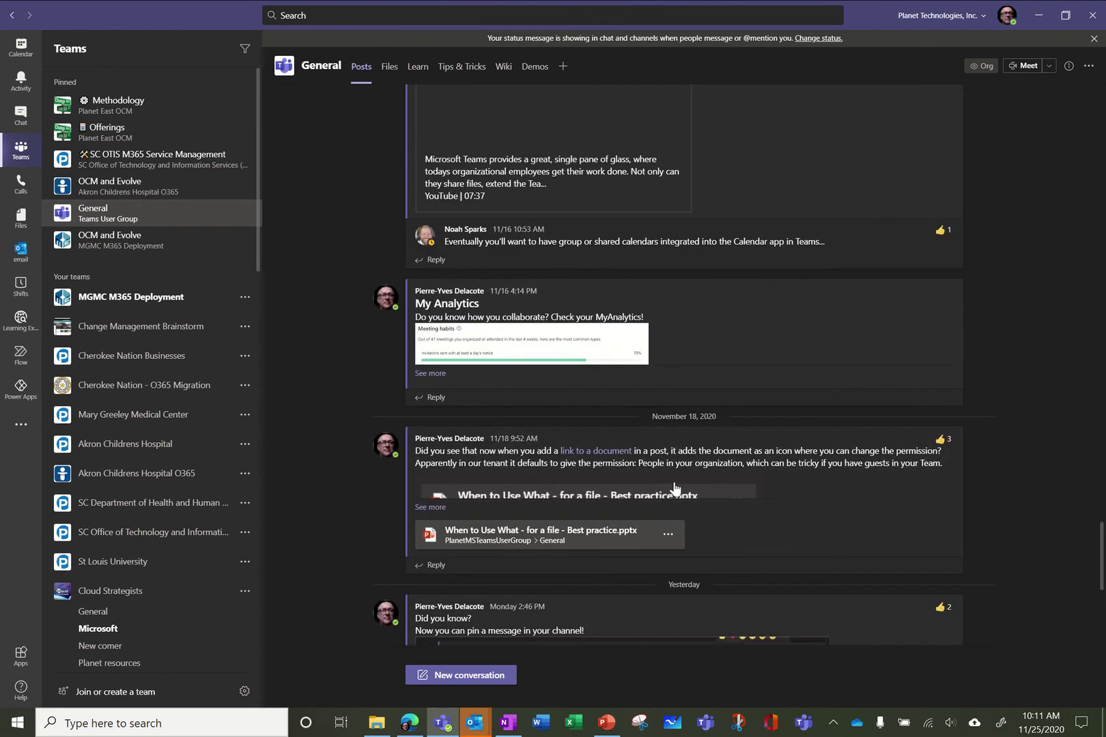
{"action": "scroll", "coordinate": [672, 488], "scroll_direction": "up", "scroll_amount": 10}
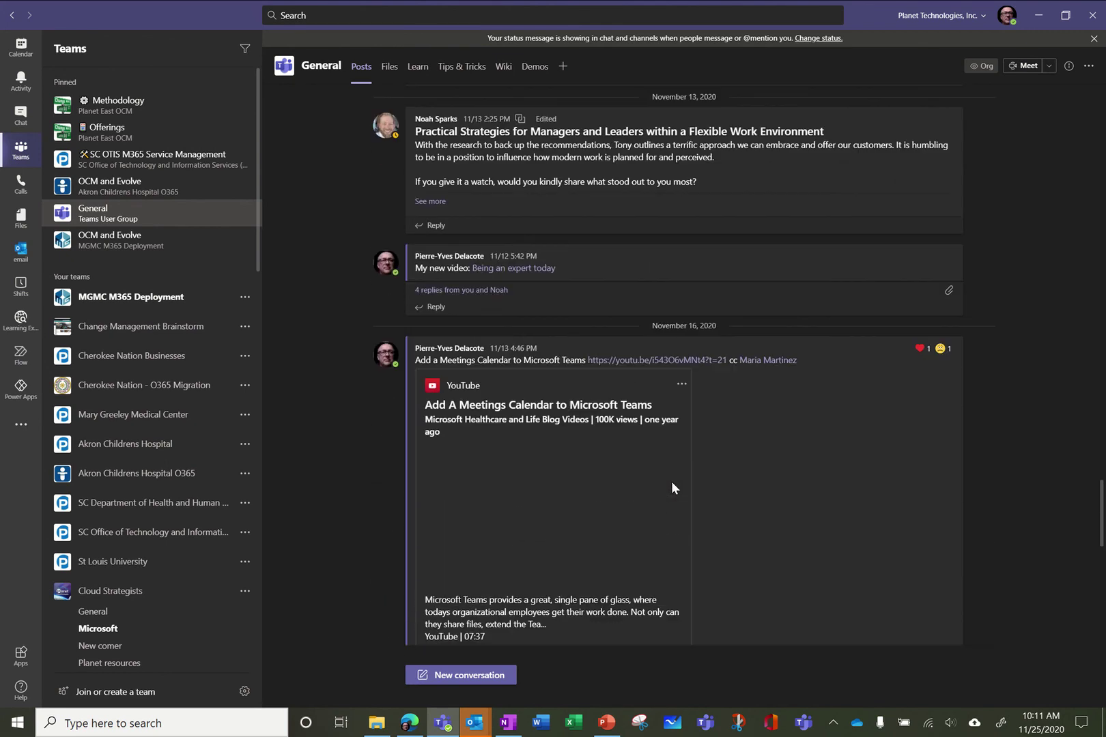
{"action": "scroll", "coordinate": [670, 481], "scroll_direction": "up", "scroll_amount": 7}
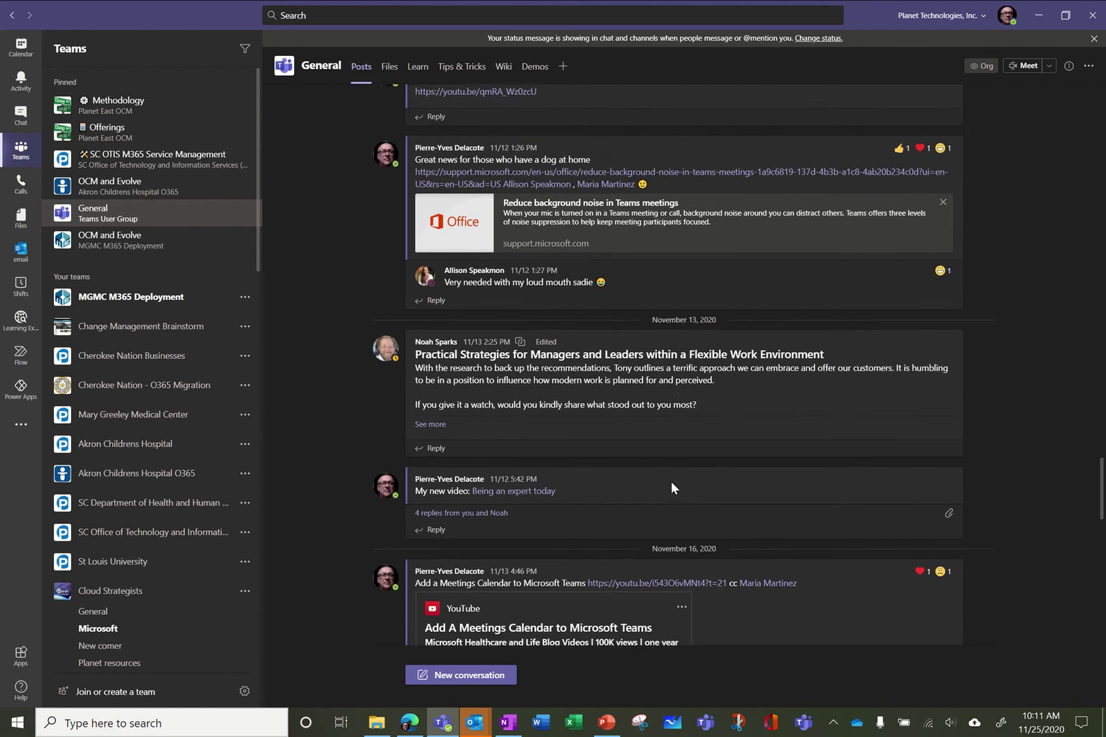
{"action": "scroll", "coordinate": [671, 482], "scroll_direction": "up", "scroll_amount": 7}
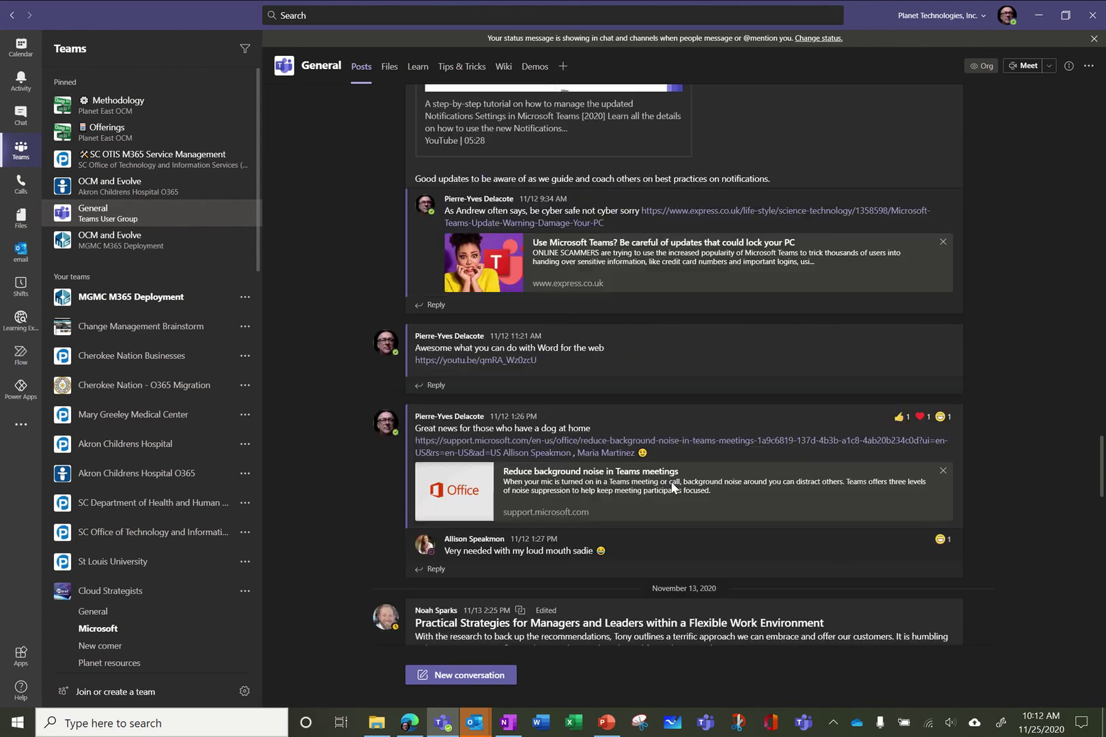
{"action": "scroll", "coordinate": [671, 487], "scroll_direction": "up", "scroll_amount": 10}
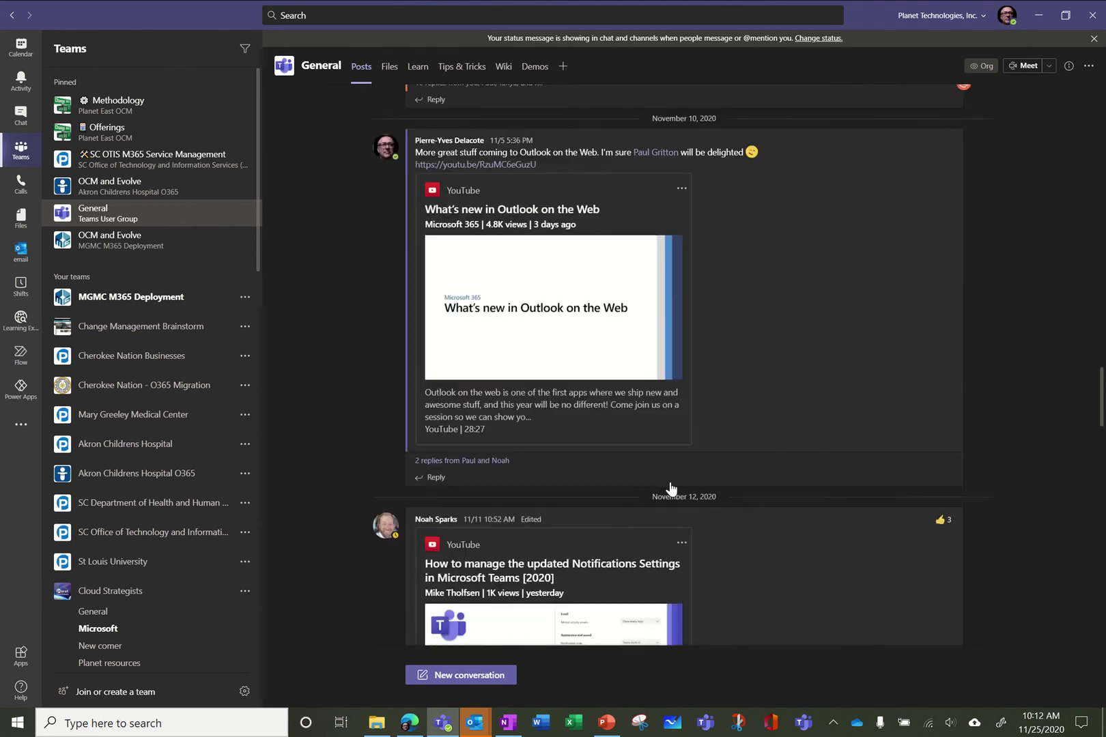
{"action": "scroll", "coordinate": [670, 483], "scroll_direction": "up", "scroll_amount": 6}
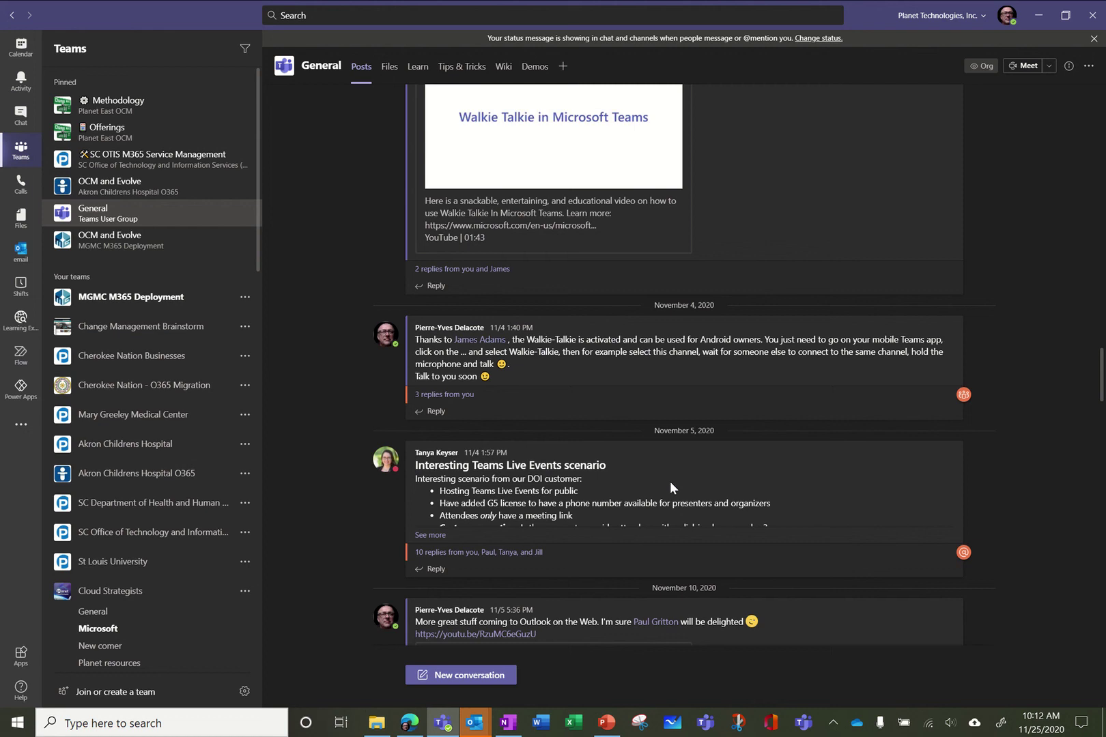
{"action": "scroll", "coordinate": [670, 487], "scroll_direction": "up", "scroll_amount": 2}
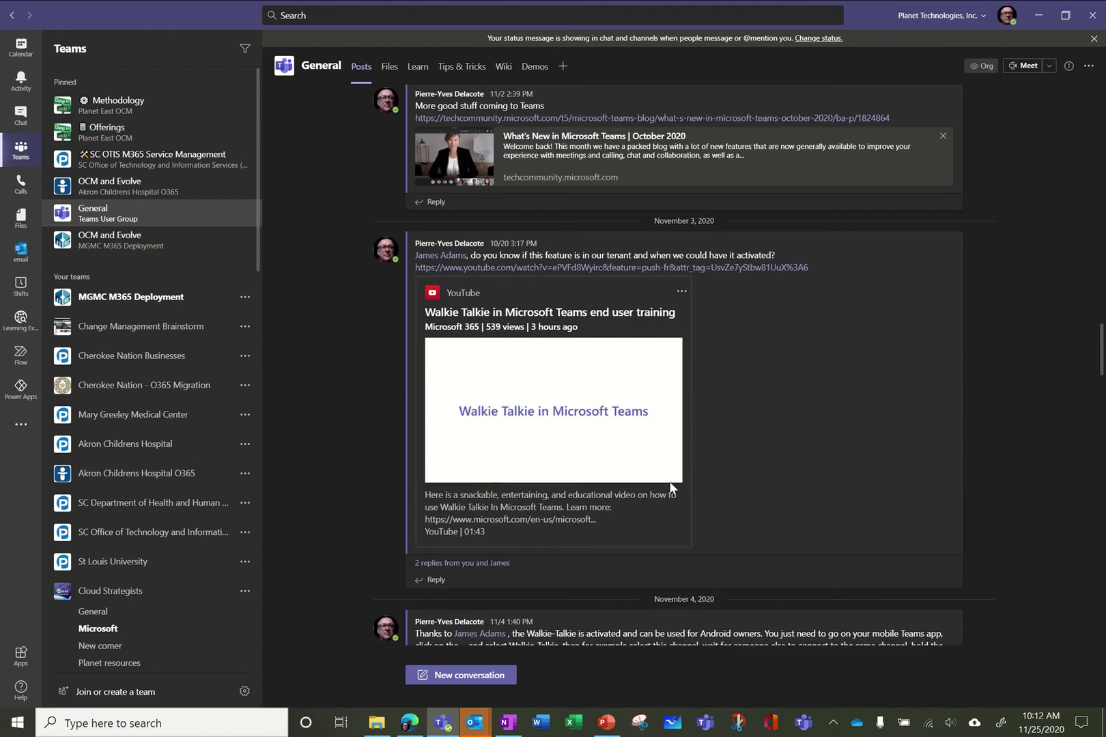
{"action": "scroll", "coordinate": [669, 486], "scroll_direction": "up", "scroll_amount": 2}
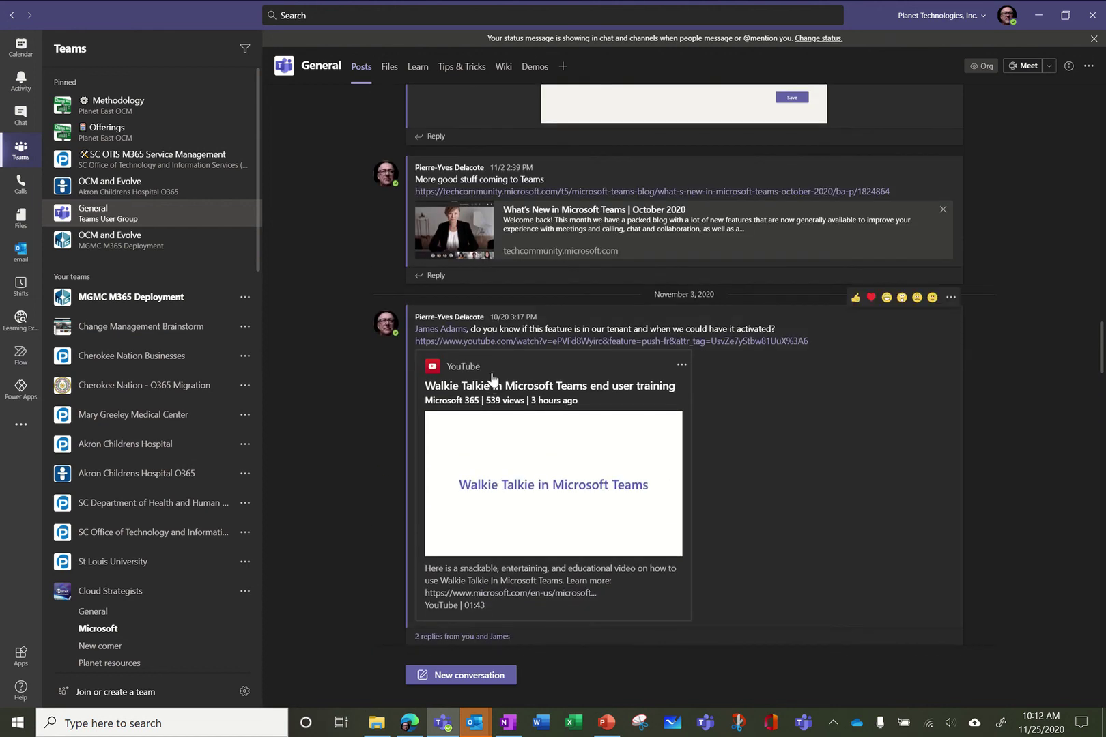
{"action": "scroll", "coordinate": [493, 372], "scroll_direction": "up", "scroll_amount": 2}
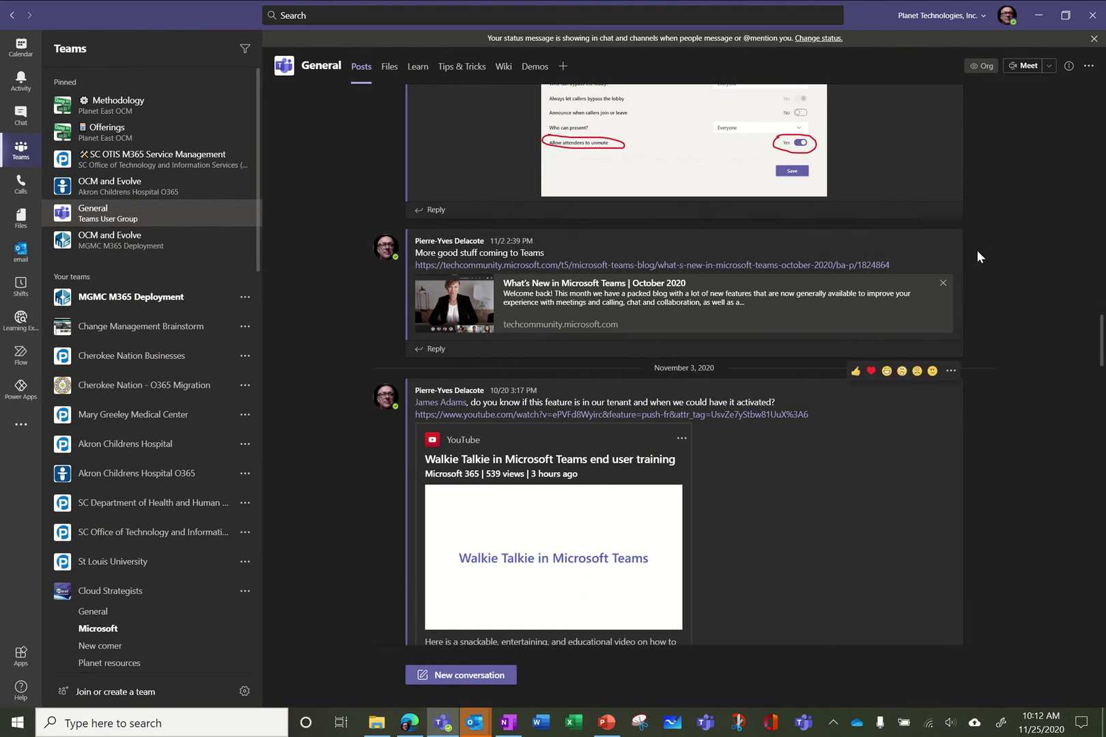
Run Send to OneNote from the November 2 post's More actions menu and submit with no note
{"action": "left_click", "coordinate": [951, 222]}
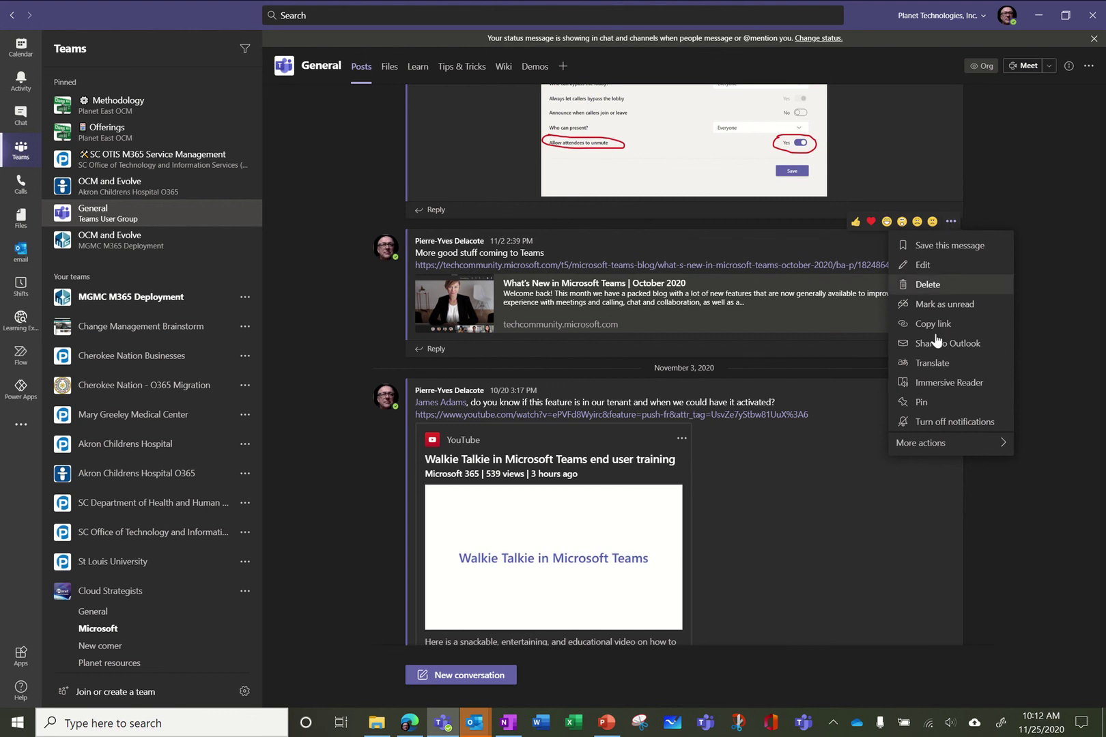
{"action": "mouse_move", "coordinate": [925, 444]}
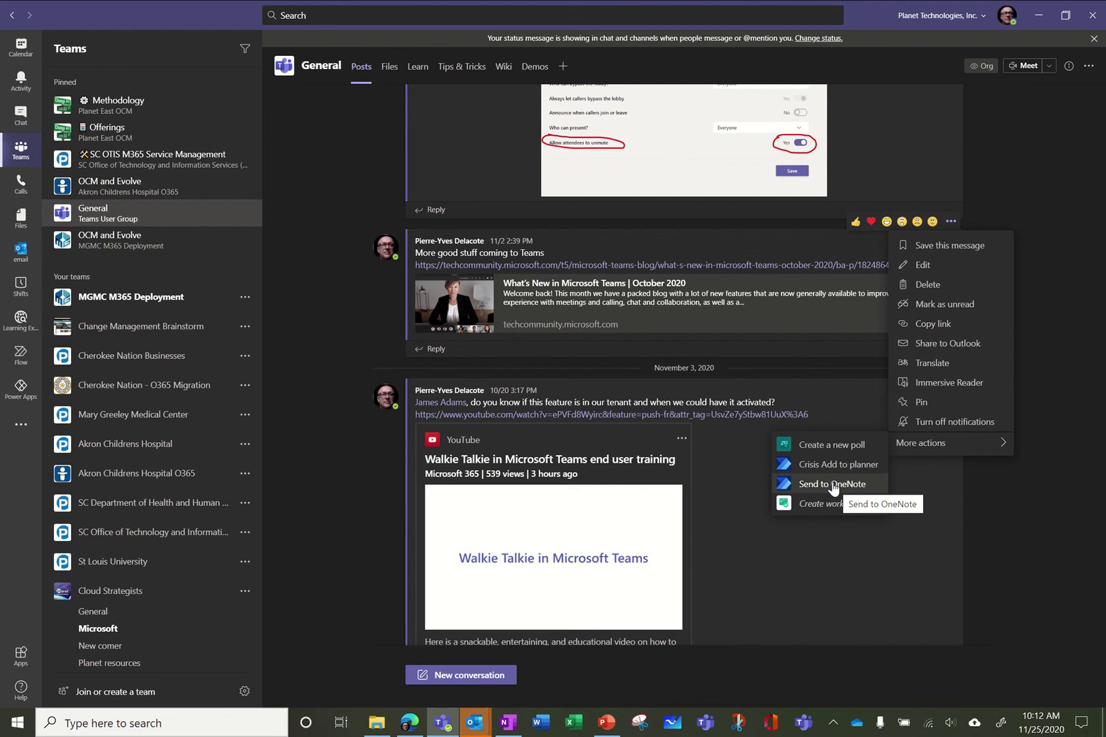
{"action": "left_click", "coordinate": [832, 485]}
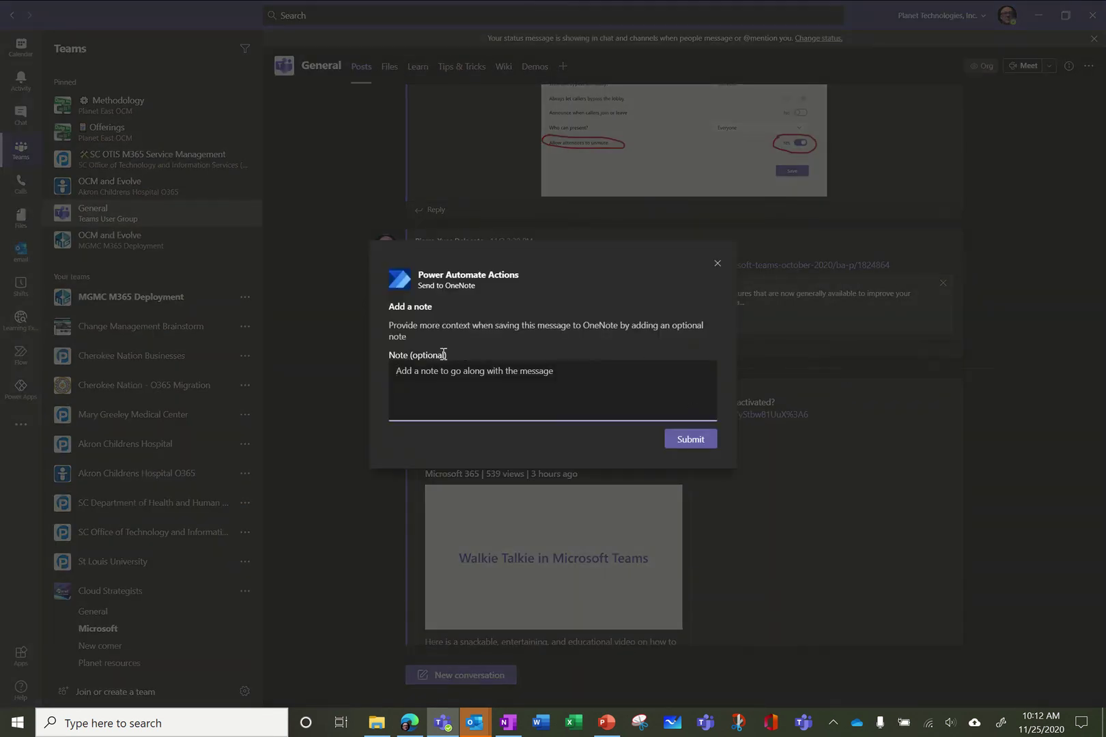
{"action": "left_click", "coordinate": [693, 445]}
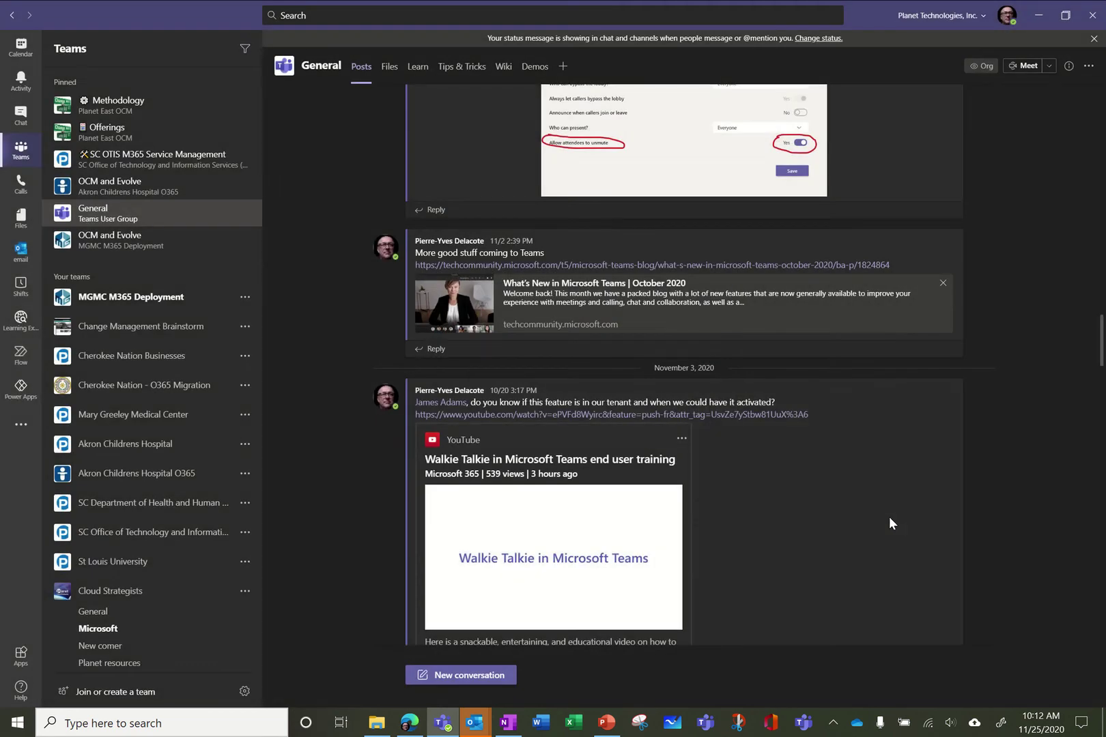
Send the Evolve Team news post to OneNote without a note
{"action": "scroll", "coordinate": [888, 516], "scroll_direction": "up", "scroll_amount": 2}
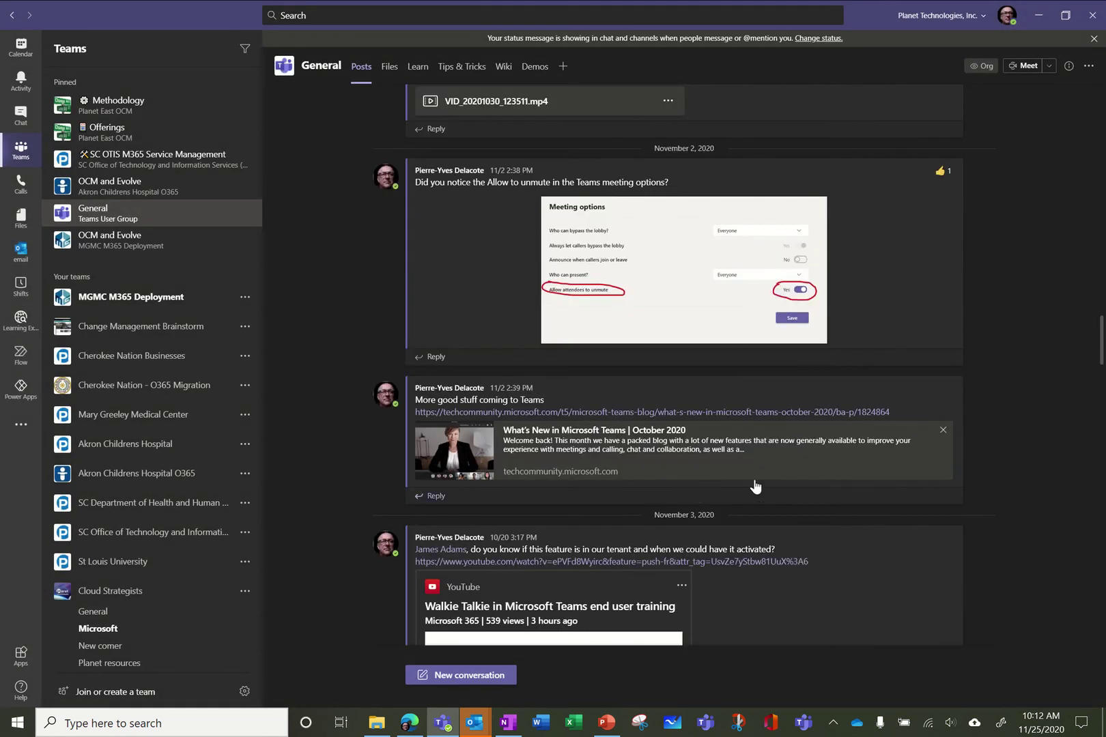
{"action": "scroll", "coordinate": [767, 477], "scroll_direction": "up", "scroll_amount": 4}
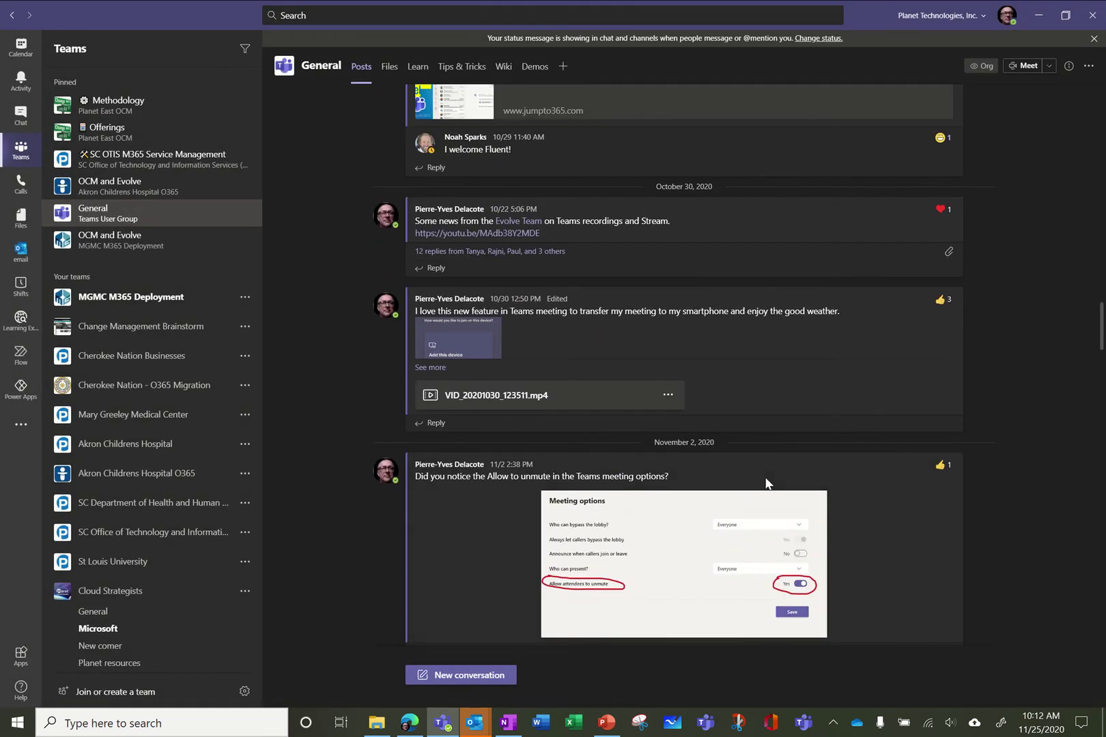
{"action": "scroll", "coordinate": [765, 478], "scroll_direction": "up", "scroll_amount": 1}
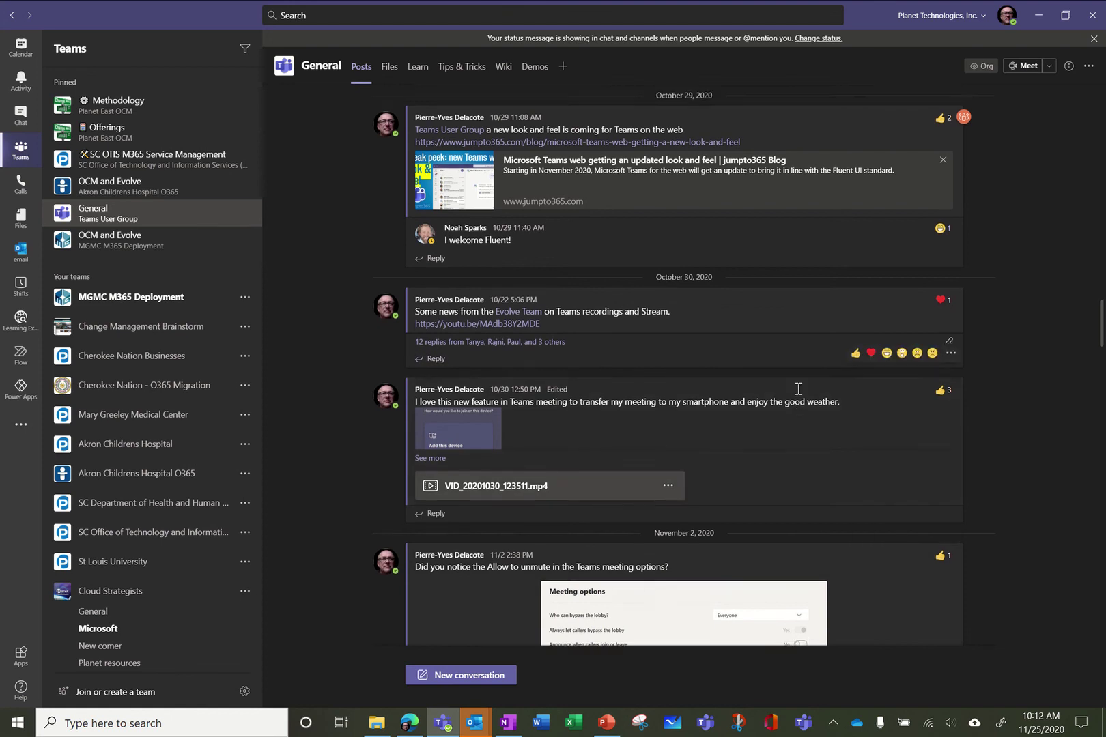
{"action": "scroll", "coordinate": [798, 389], "scroll_direction": "up", "scroll_amount": 1}
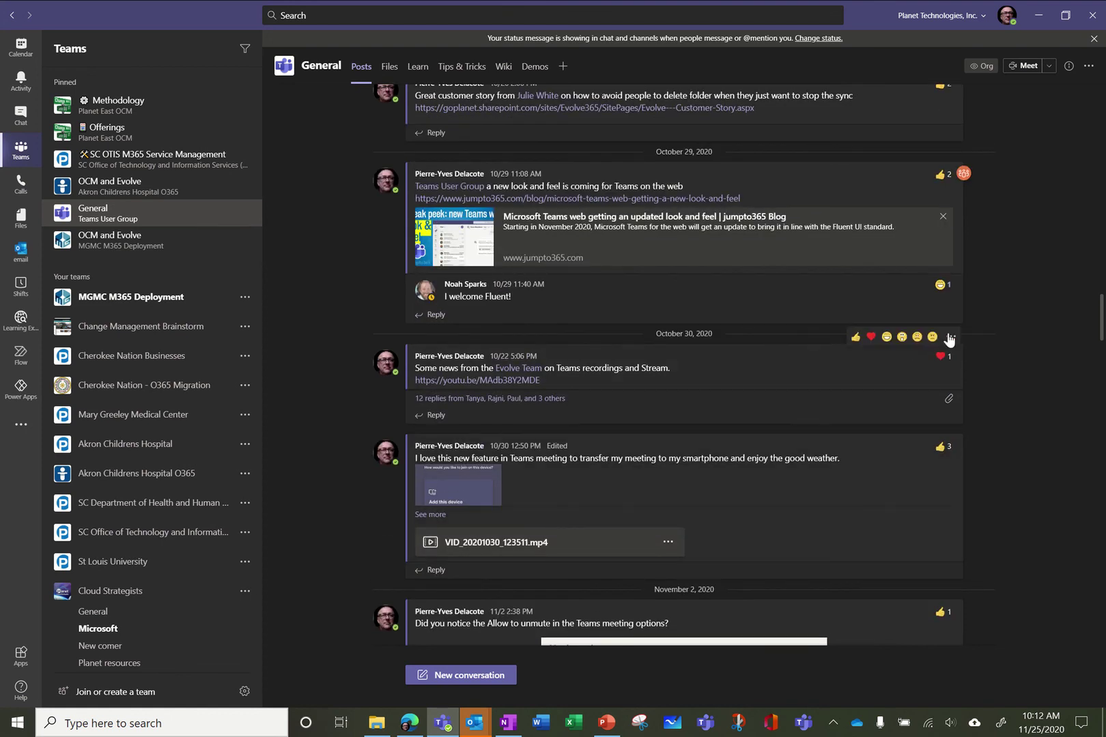
{"action": "left_click", "coordinate": [949, 337]}
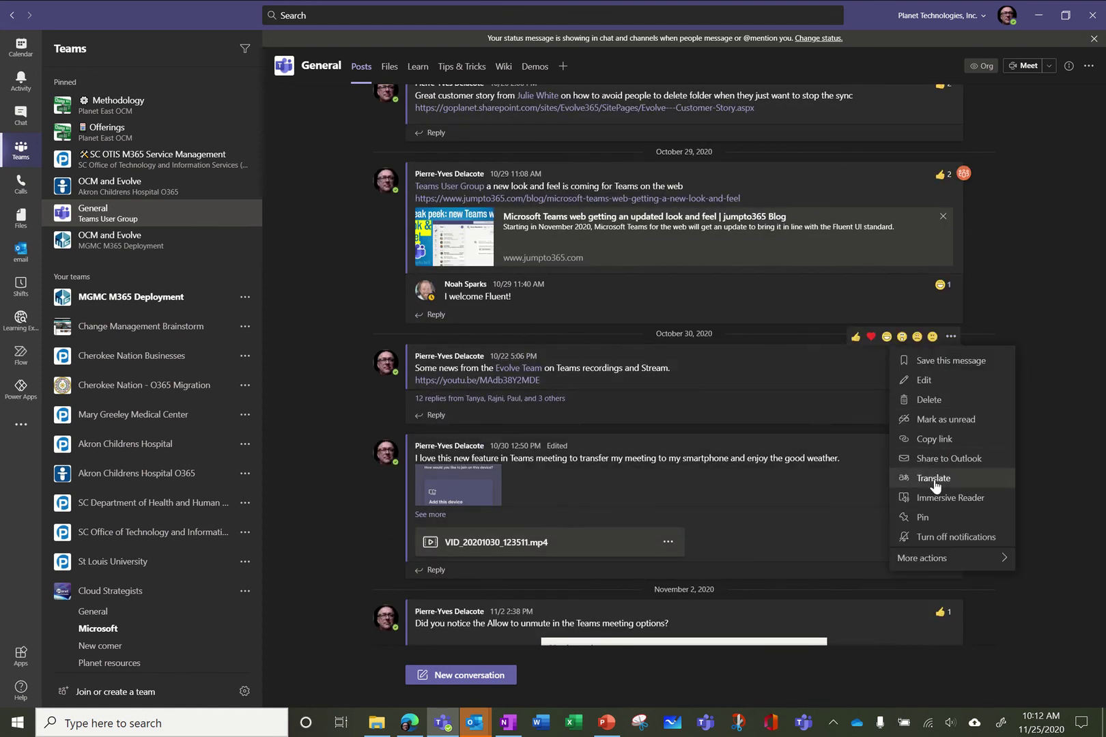
{"action": "mouse_move", "coordinate": [936, 556]}
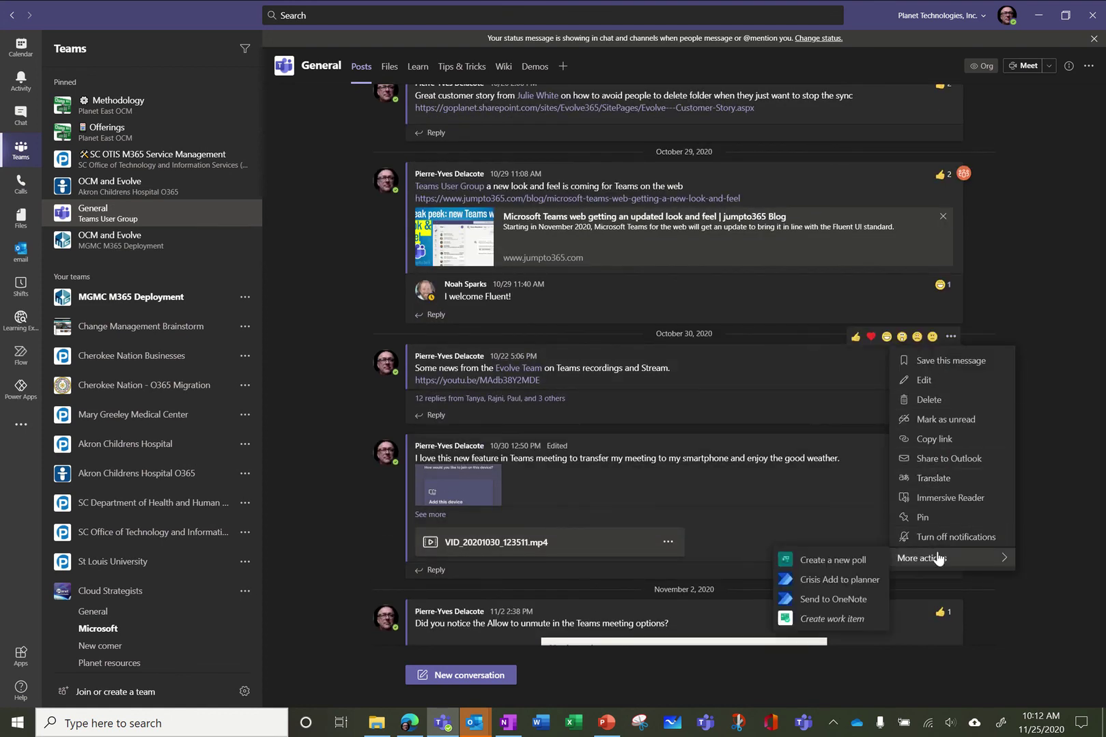
{"action": "left_click", "coordinate": [839, 598]}
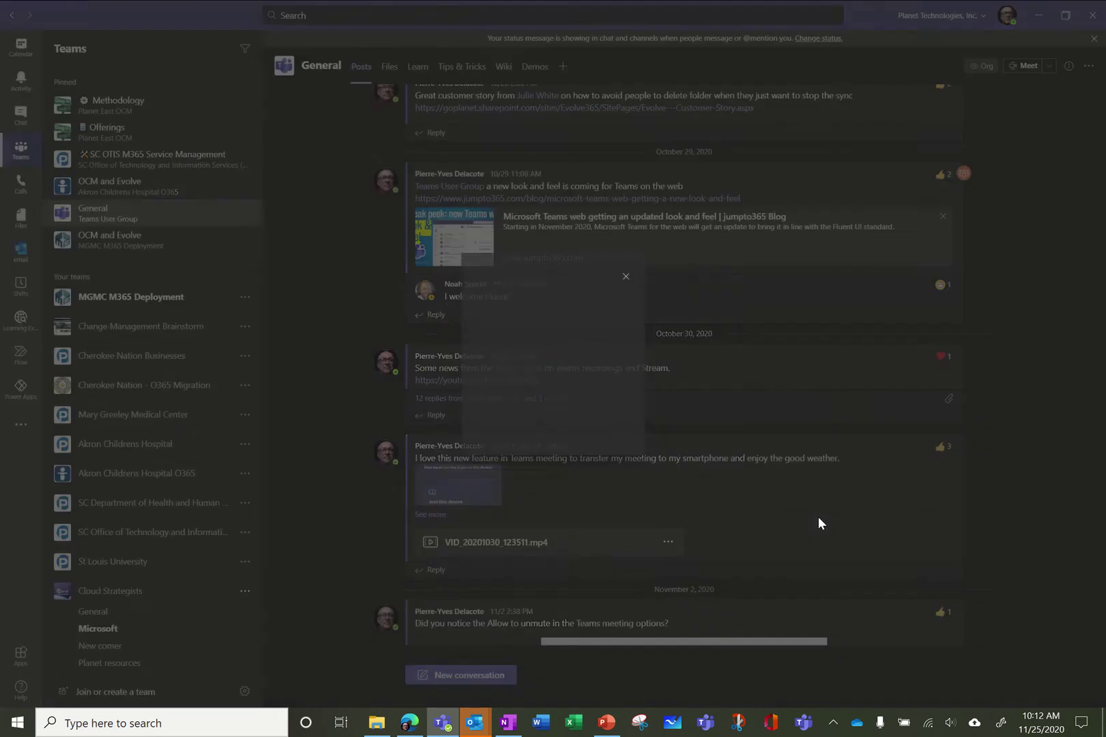
{"action": "left_click", "coordinate": [692, 439]}
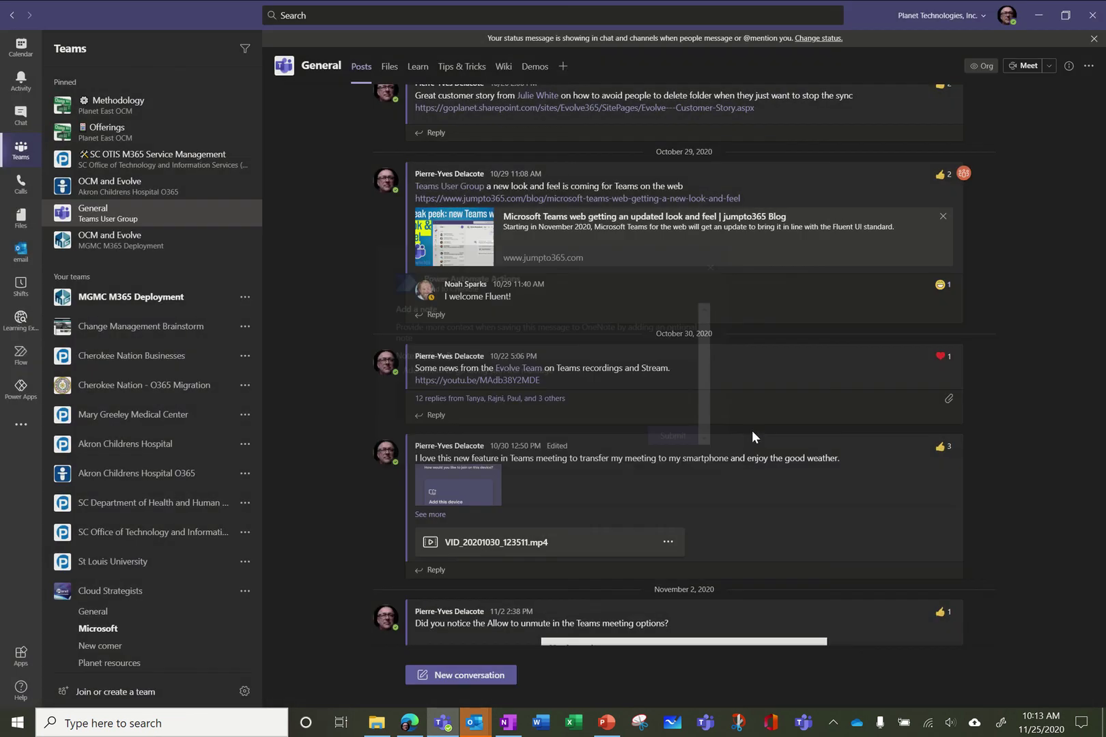
Send the October 21 'The new Stream' post to OneNote without a note
{"action": "scroll", "coordinate": [751, 430], "scroll_direction": "up", "scroll_amount": 4}
{"action": "scroll", "coordinate": [752, 433], "scroll_direction": "up", "scroll_amount": 3}
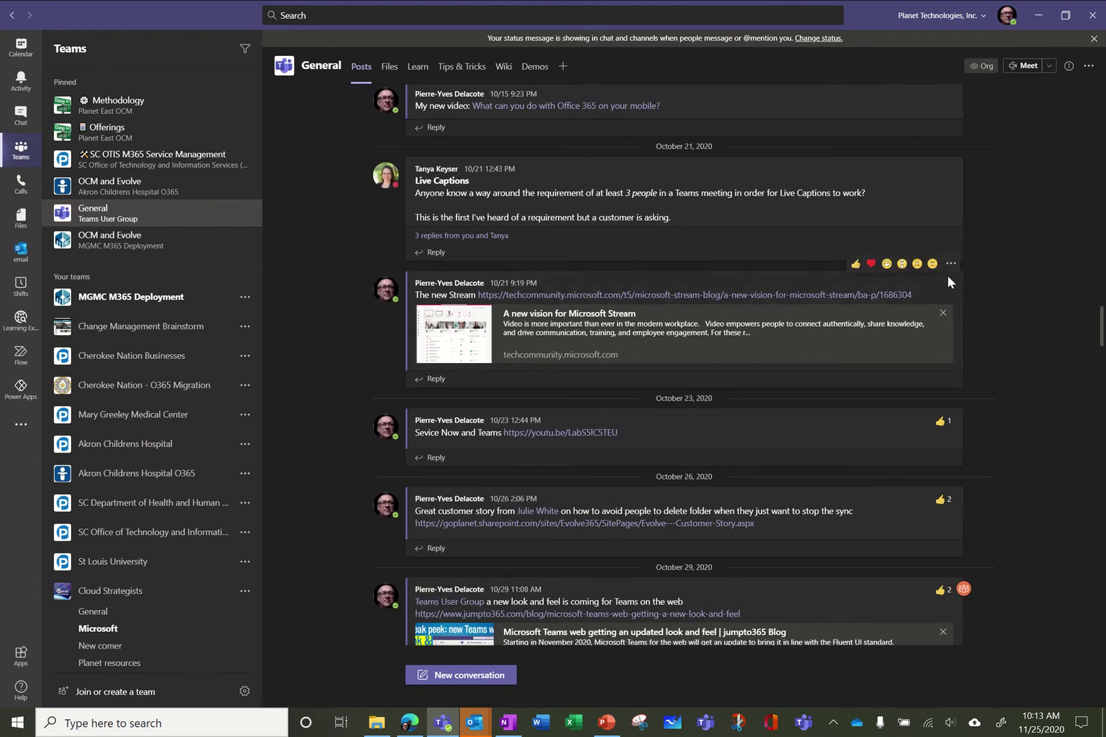
{"action": "left_click", "coordinate": [950, 265]}
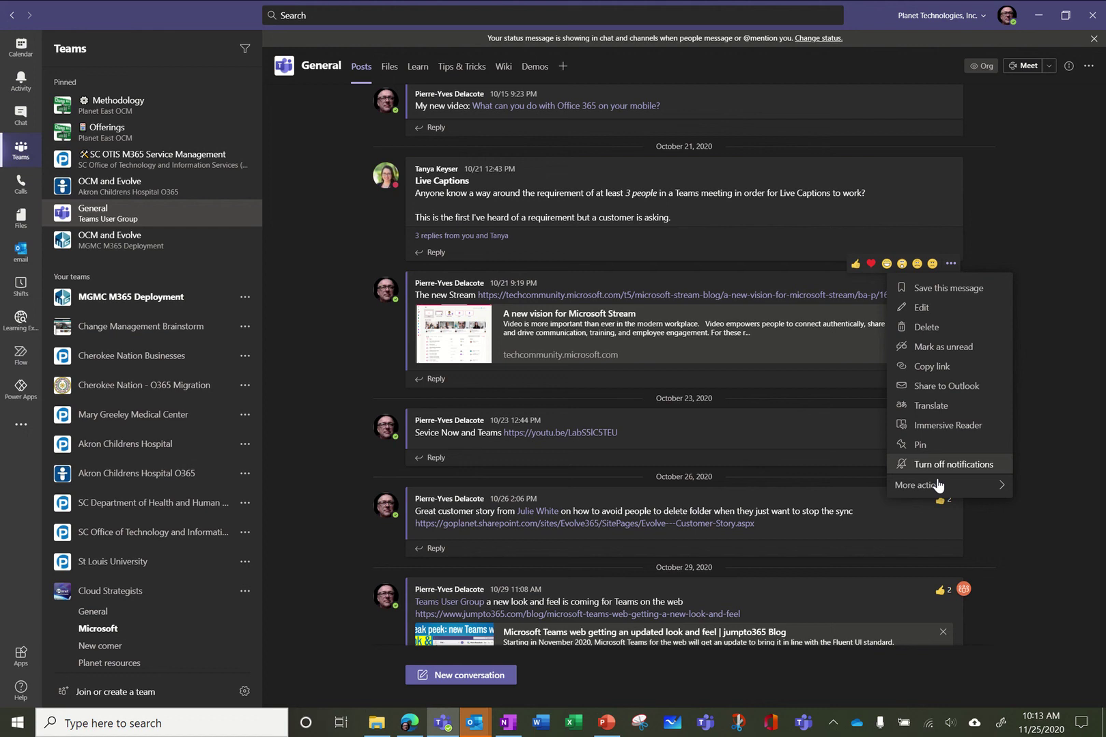
{"action": "mouse_move", "coordinate": [936, 485]}
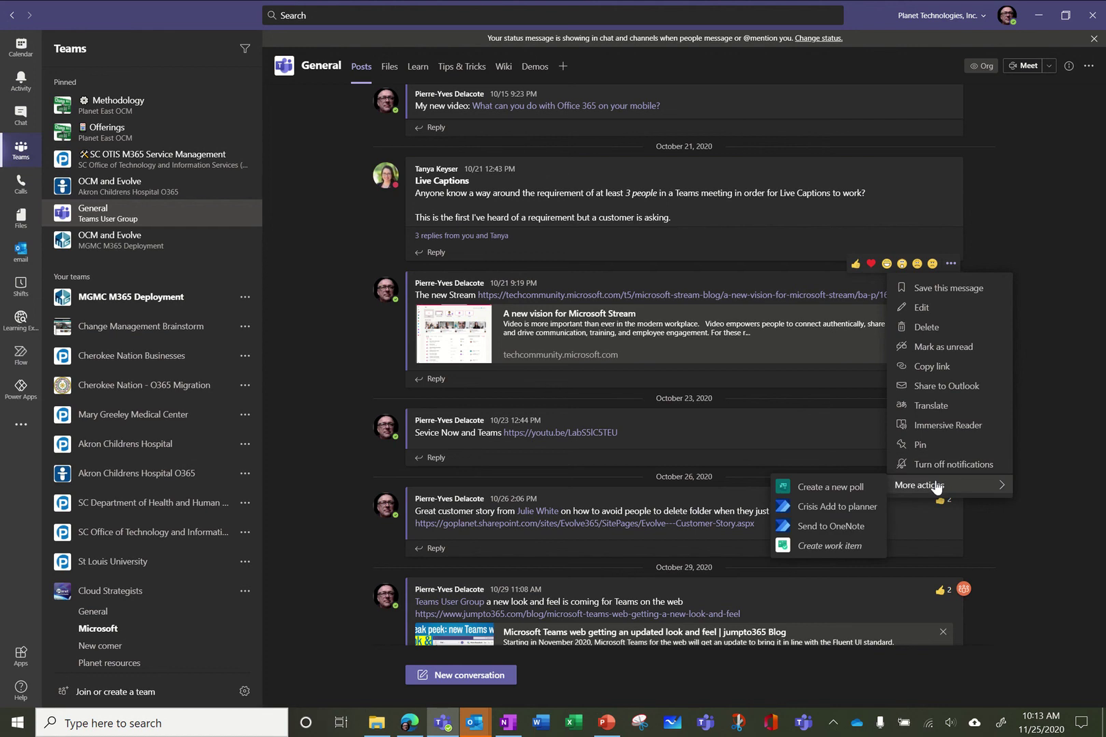
{"action": "left_click", "coordinate": [852, 526]}
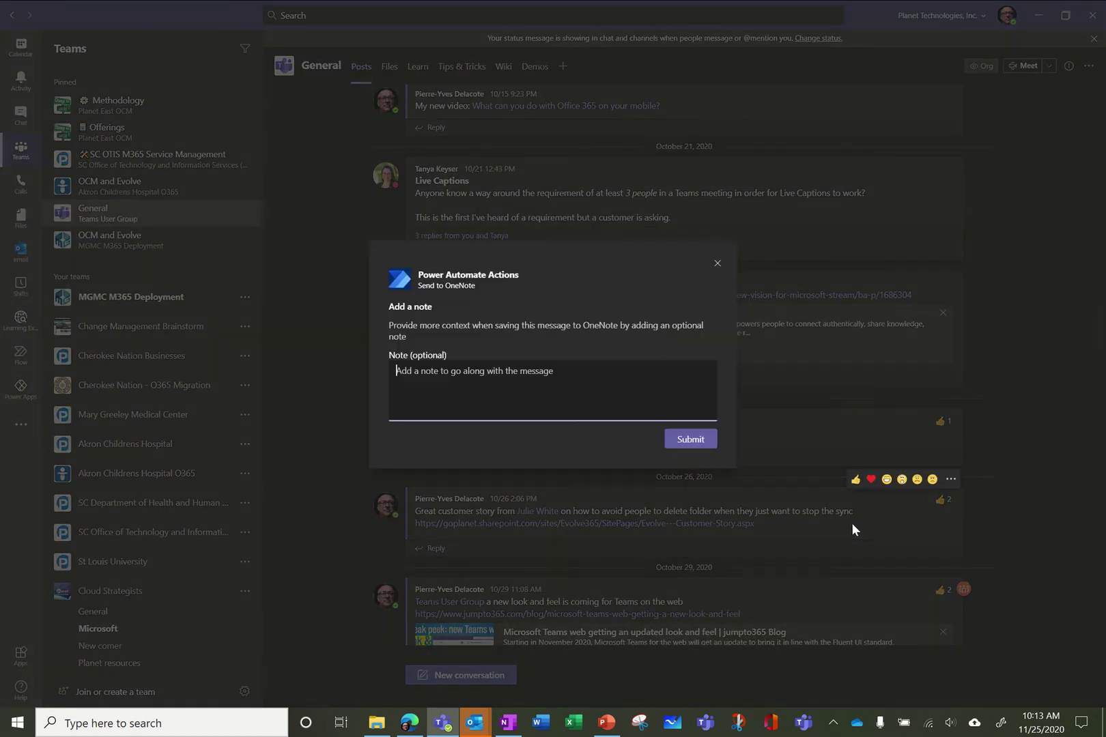
{"action": "left_click", "coordinate": [680, 443]}
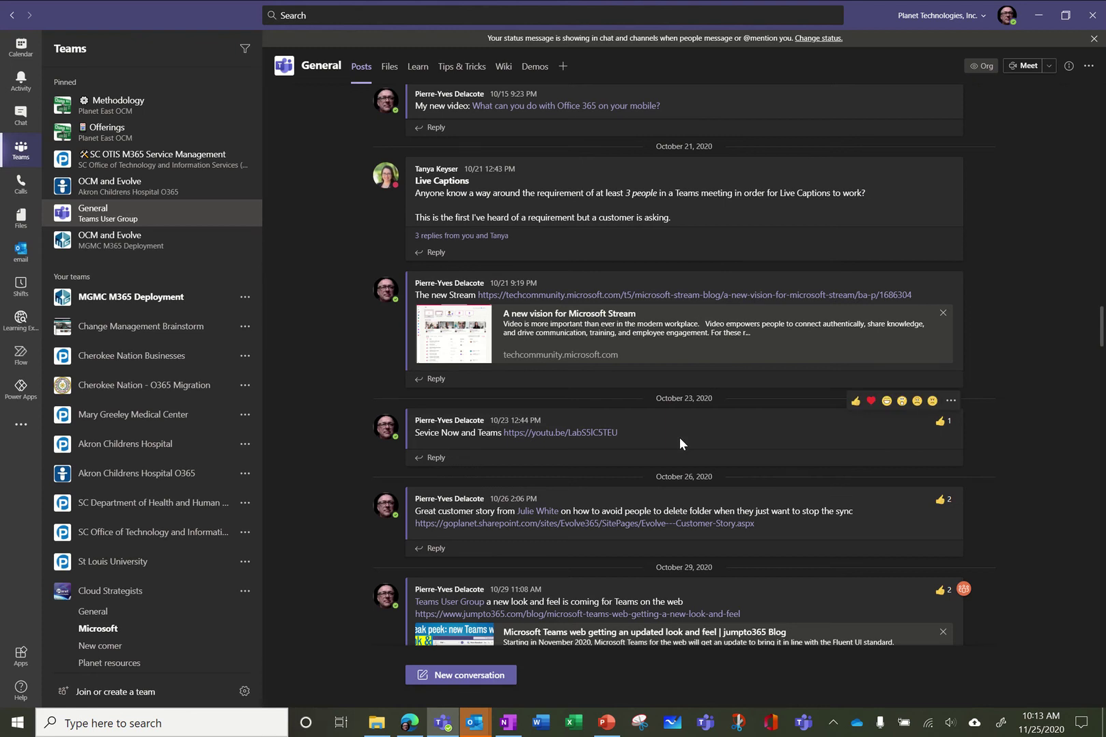
In OneNote, shift the note container right and paste the sent message entries below the intro line
{"action": "left_click", "coordinate": [508, 722]}
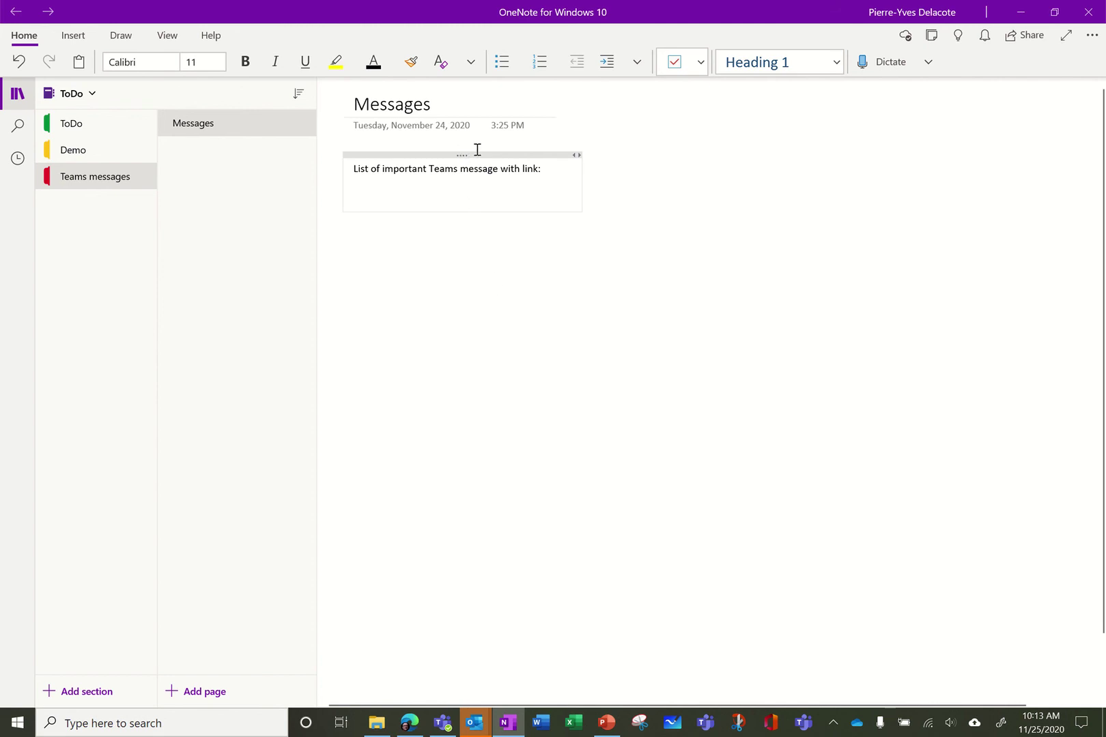
{"action": "mouse_move", "coordinate": [462, 153]}
{"action": "left_mouse_down"}
{"action": "mouse_move", "coordinate": [462, 168]}
{"action": "mouse_move", "coordinate": [479, 152]}
{"action": "left_mouse_up"}
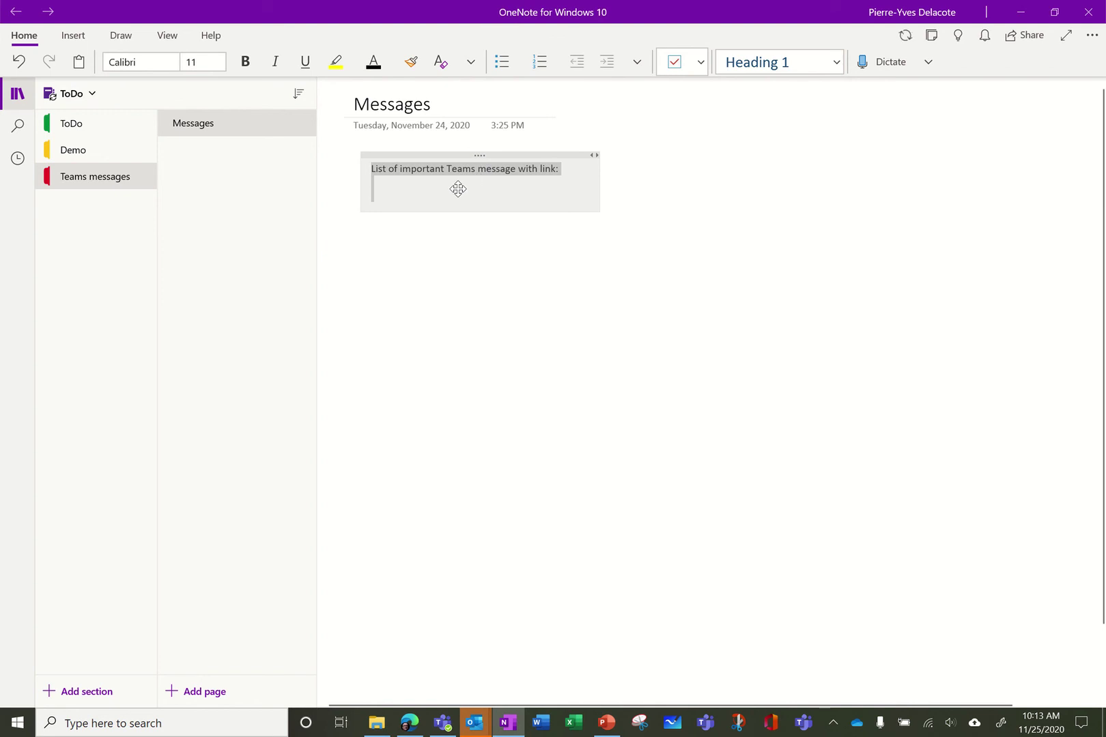
{"action": "left_click", "coordinate": [437, 190]}
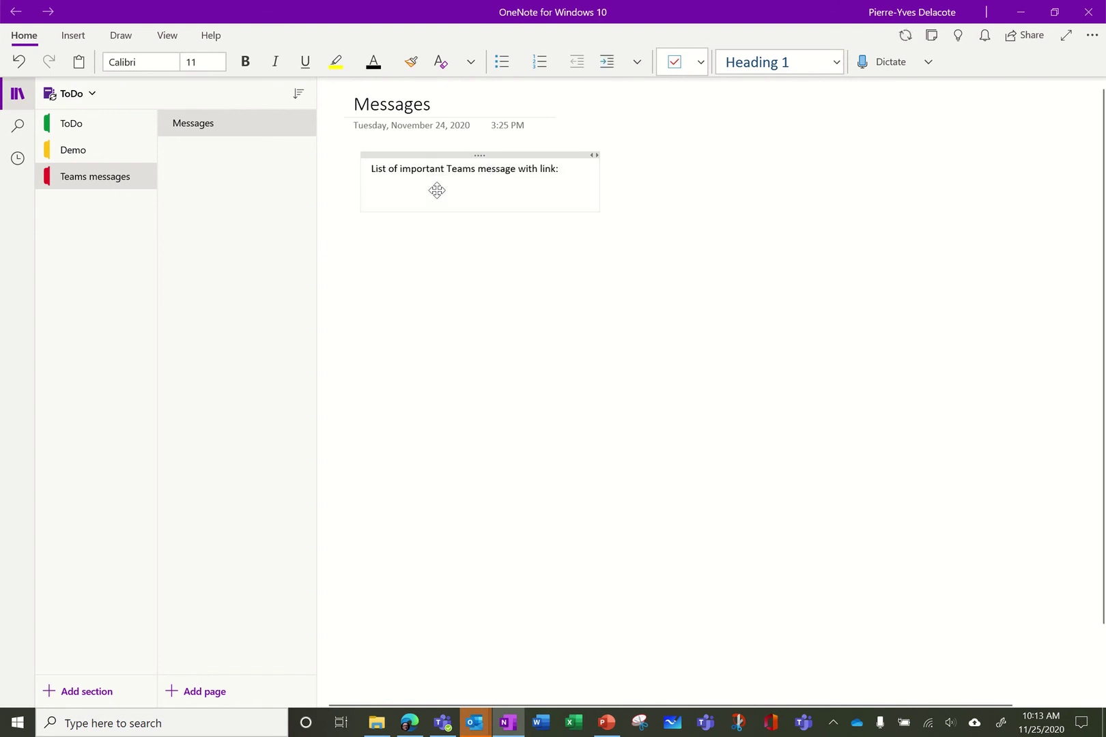
{"action": "key", "text": "Return"}
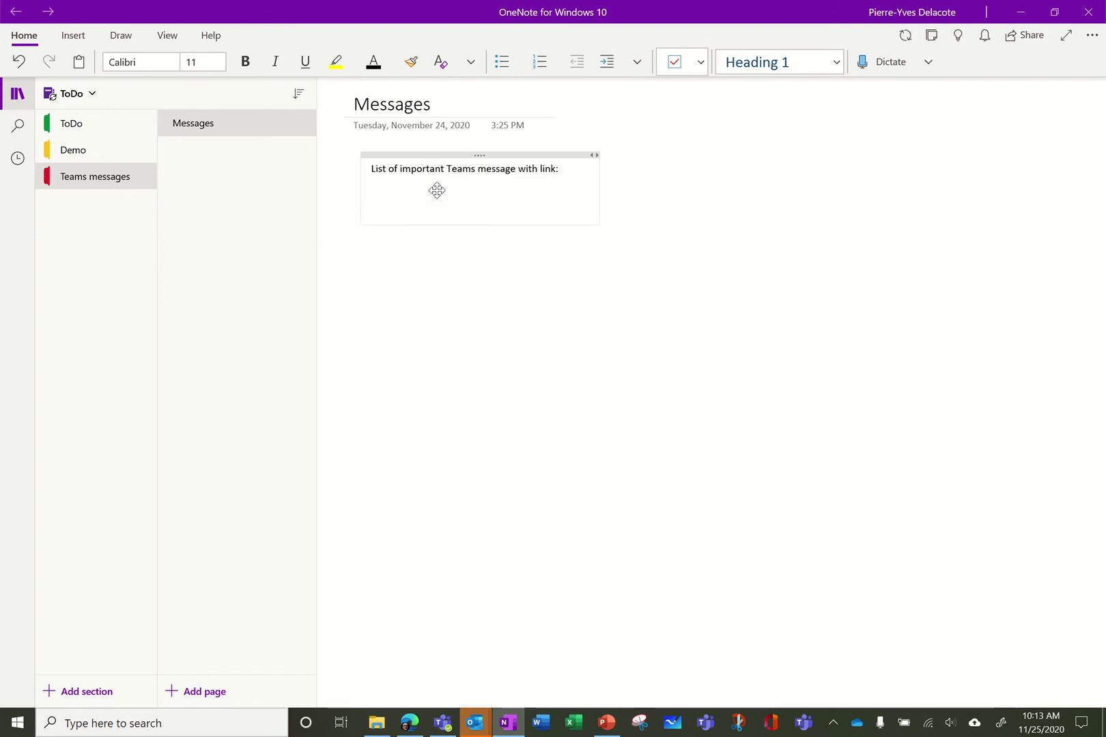
{"action": "type", "text": "Message details: More good stuff coming to Teams https://techcommunity.microsoft.com/t5/microsoft-teams-blog/what-s-new-in-microsoft-teams-october-2020/ba-p/1824864 Link to message    Message details: Some news from the Evolve Team on Teams recordings and Stream. https://youtu.be/MAdb38Y2MDE Link to message    Message details: The new Stream https://techcommunity.microsoft.com/t5/microsoft-stream-blog/a-new-vision-for-microsoft-stream/ba-p/1686304 Link to message"}
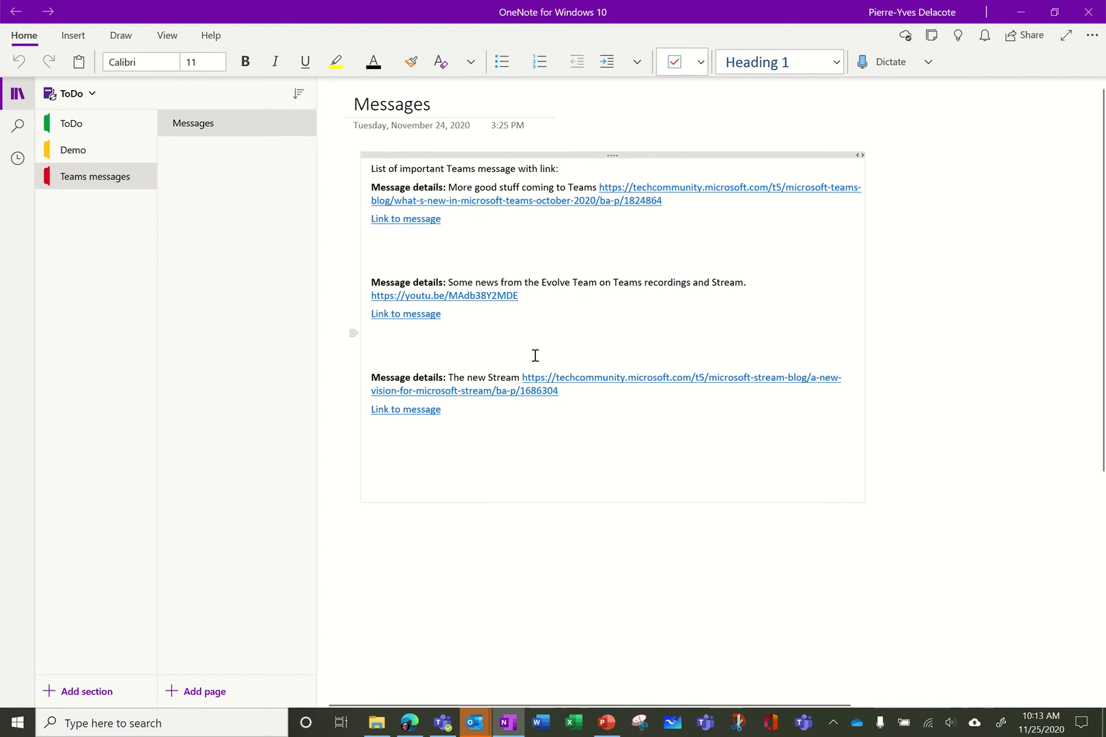
{"action": "left_click", "coordinate": [371, 188]}
Bring Teams forward, open the Cloud Strategists Microsoft channel, then minimize Teams
{"action": "left_click", "coordinate": [442, 722]}
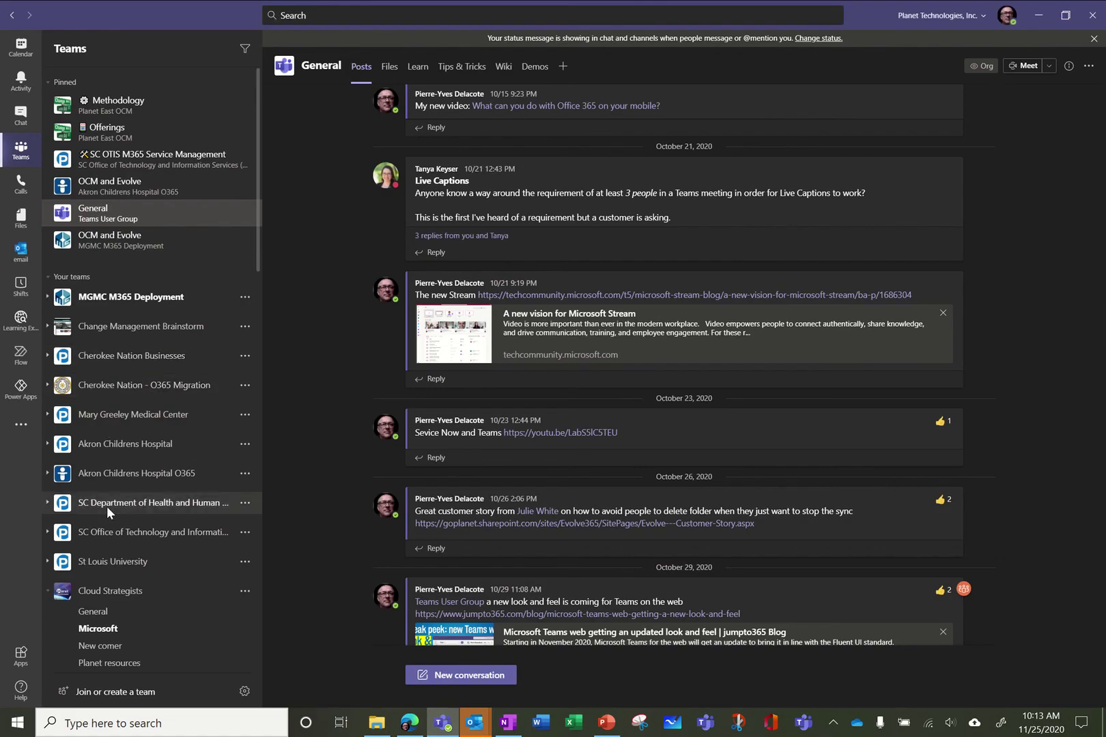
{"action": "scroll", "coordinate": [150, 596], "scroll_direction": "down", "scroll_amount": 1}
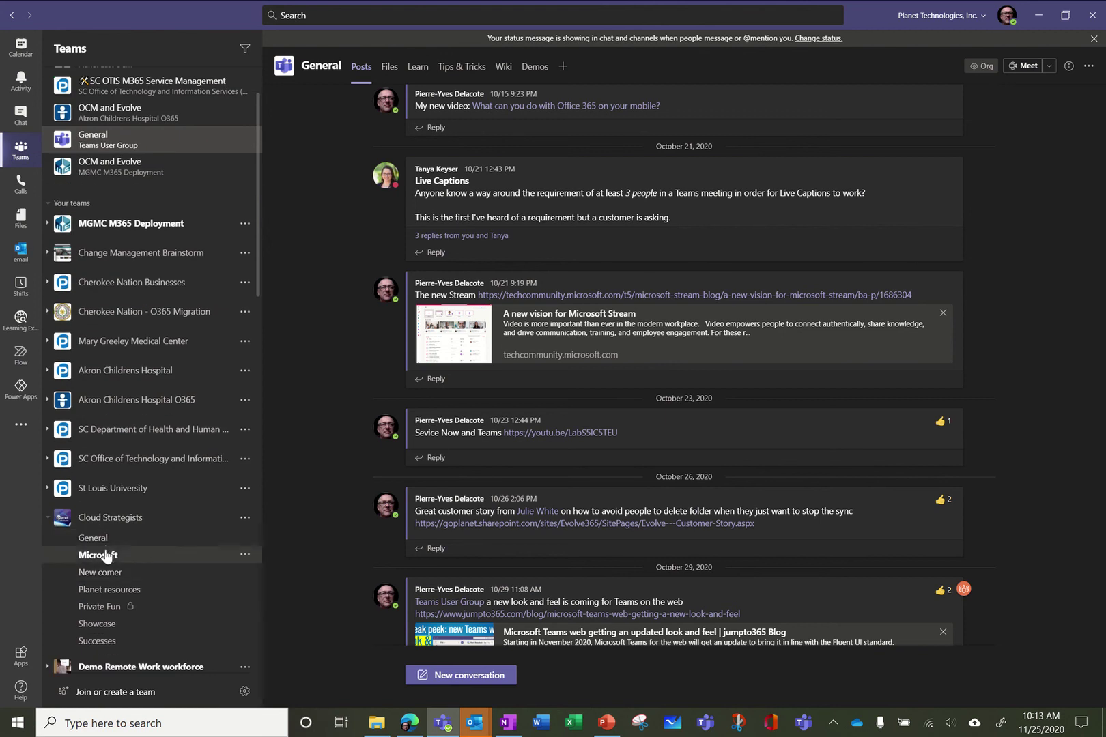
{"action": "left_click", "coordinate": [106, 555]}
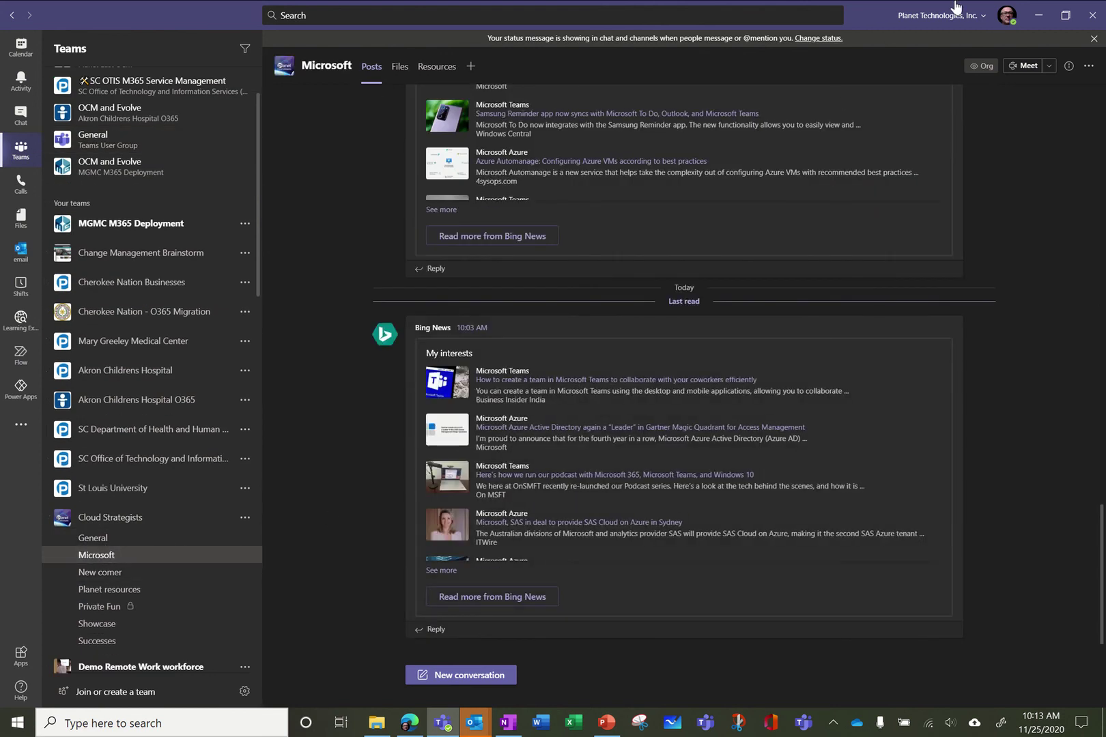
{"action": "left_click", "coordinate": [1037, 16]}
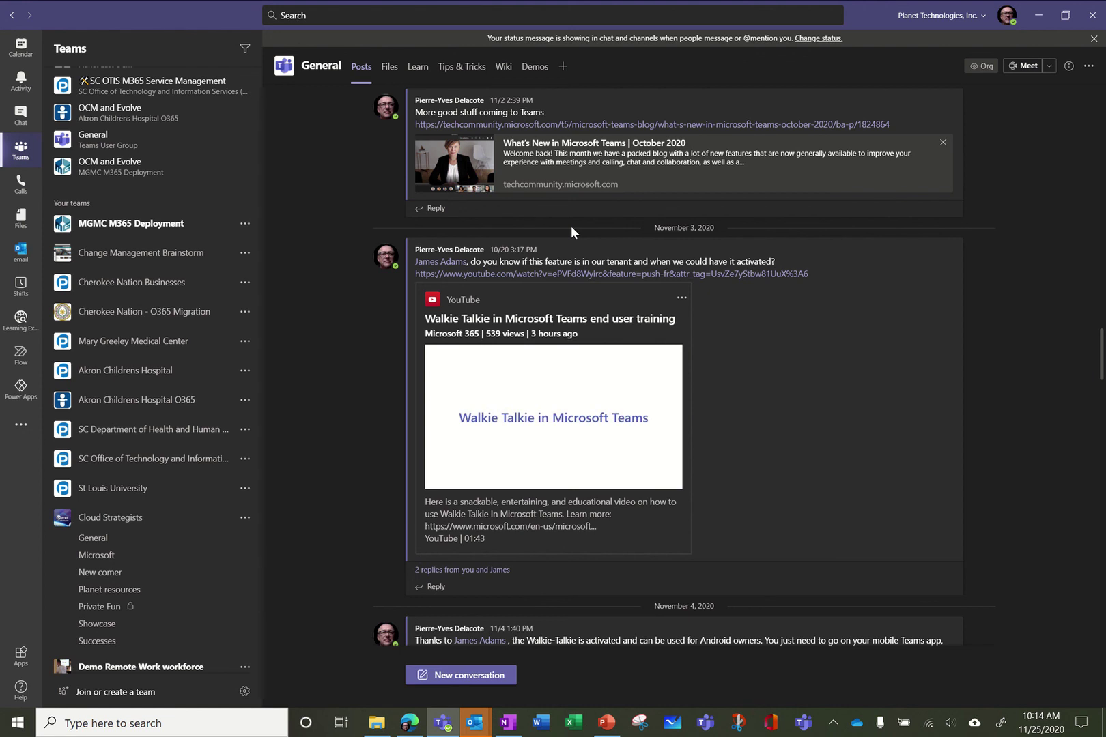
{"action": "left_click", "coordinate": [21, 355]}
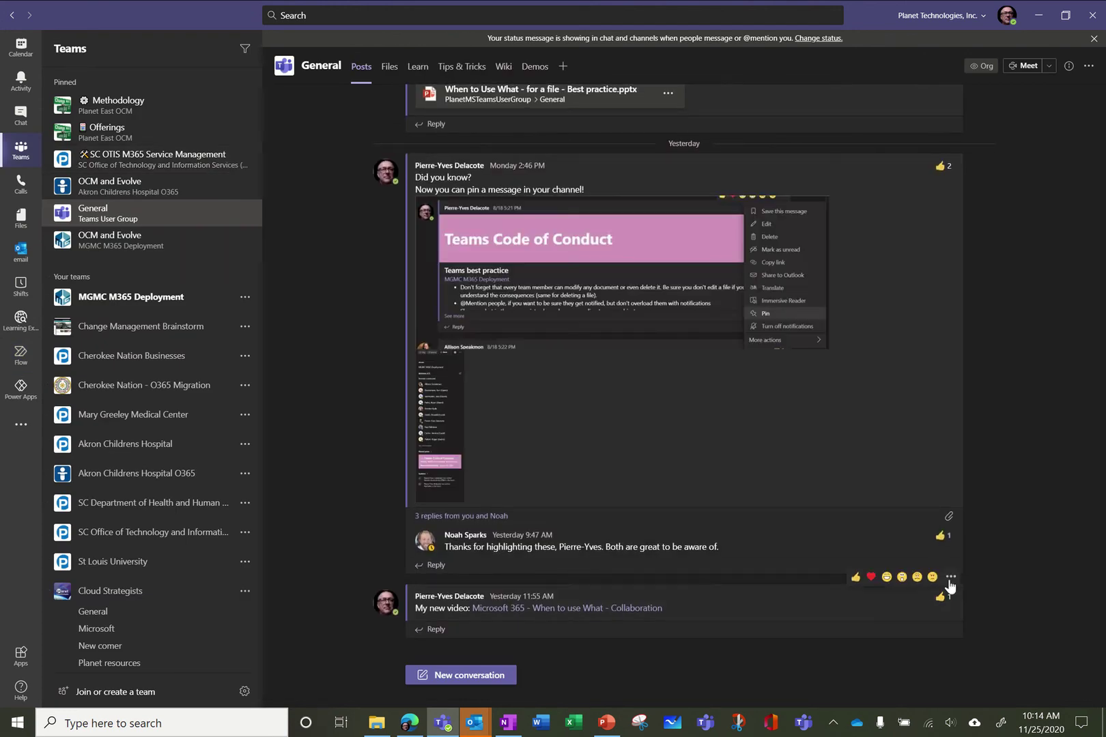
{"action": "left_click", "coordinate": [950, 578]}
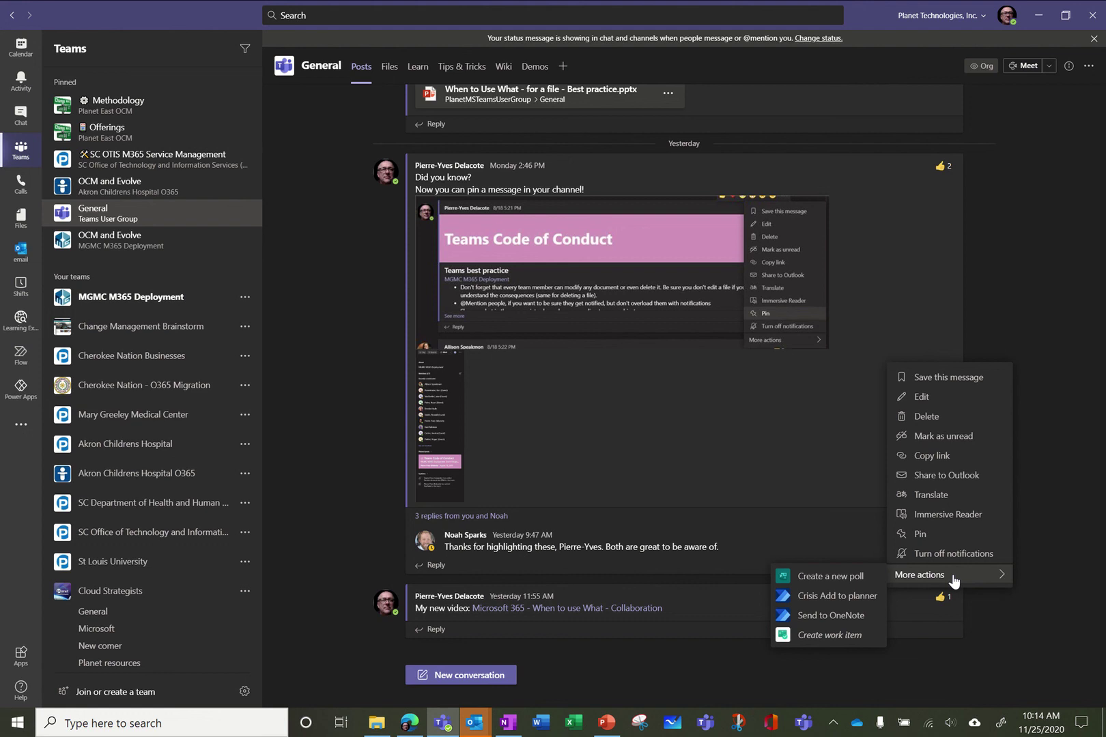